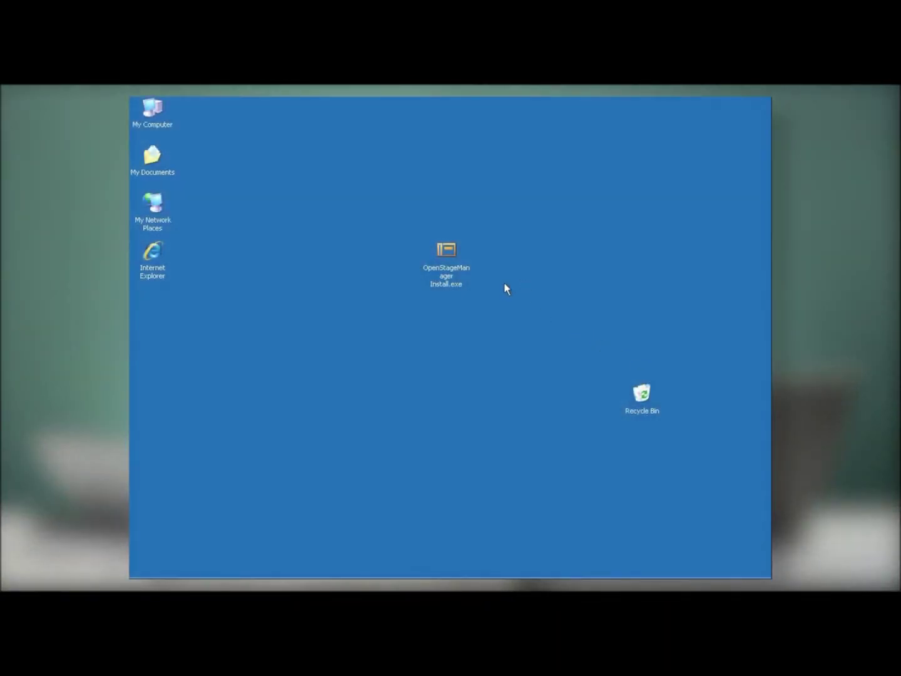
Install OpenStage Manager V2 R2.4.0 with the default folder and a desktop shortcut, then finish setup.
{"action": "double_click", "coordinate": [456, 263]}
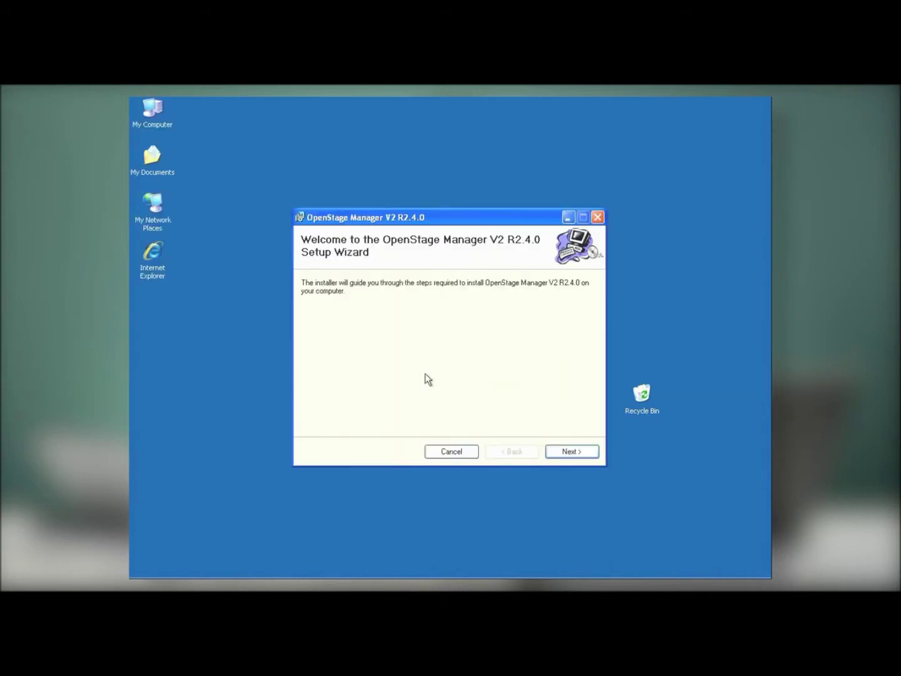
{"action": "left_click", "coordinate": [570, 453]}
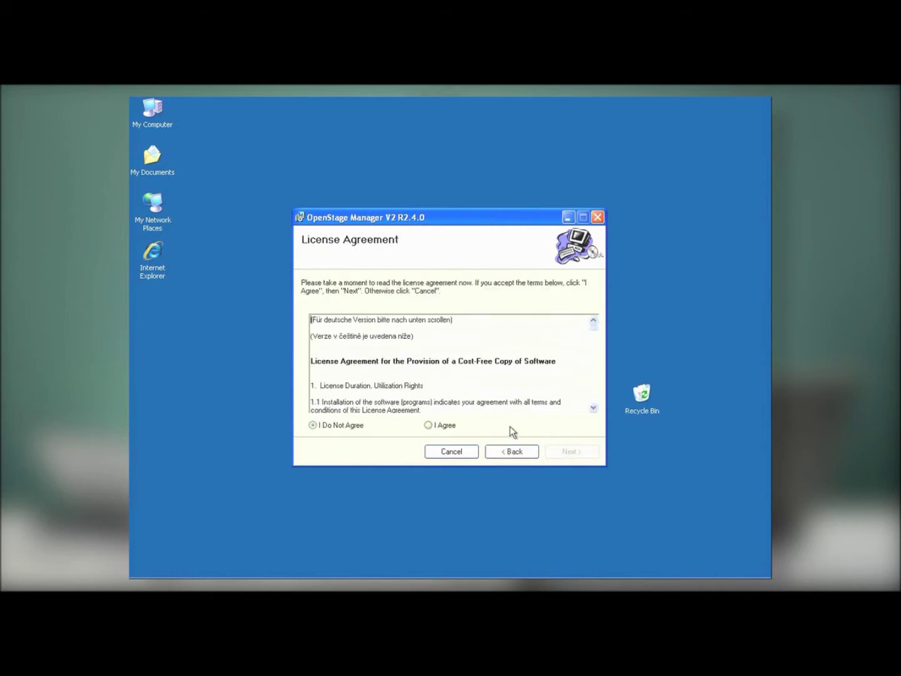
{"action": "left_click", "coordinate": [447, 426]}
{"action": "left_click", "coordinate": [568, 452]}
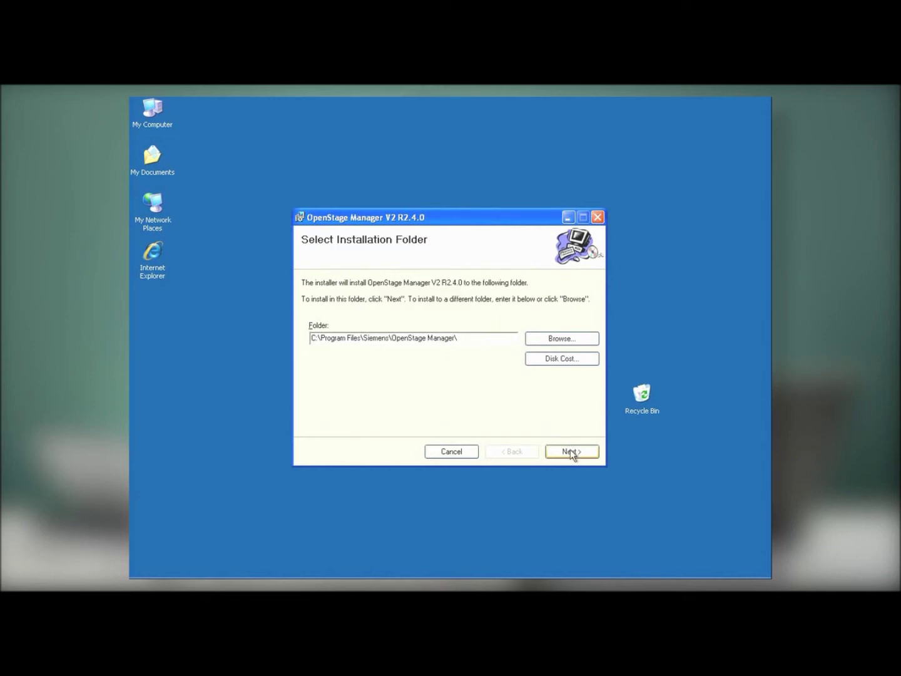
{"action": "left_click", "coordinate": [572, 455]}
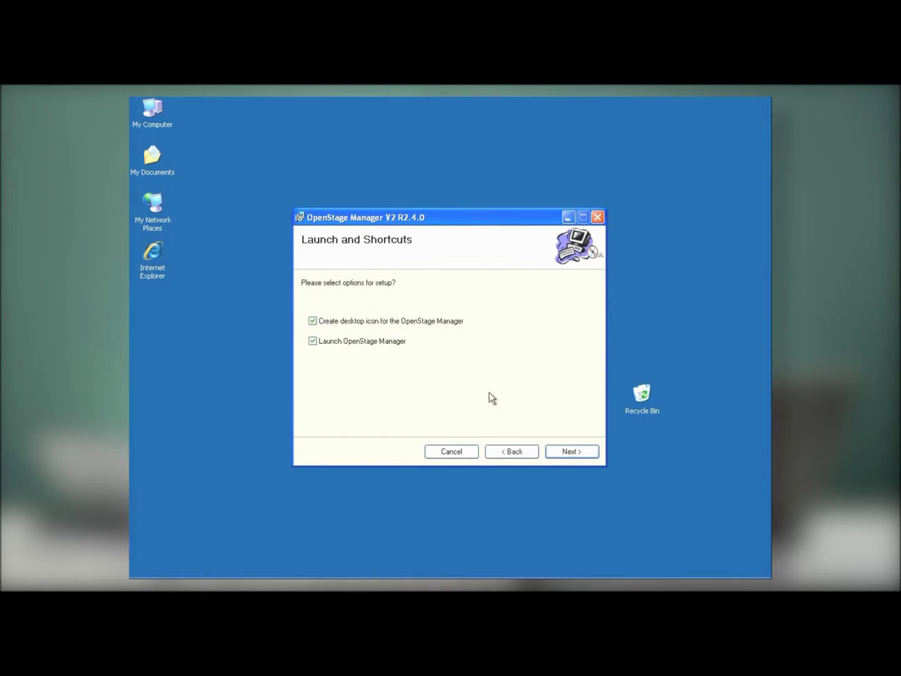
{"action": "left_click", "coordinate": [559, 452]}
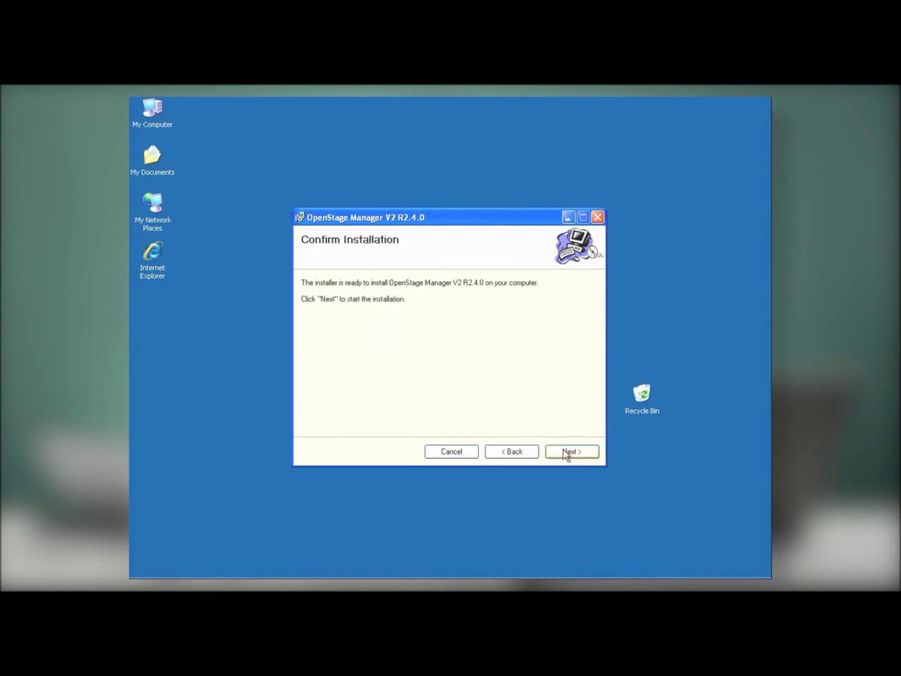
{"action": "left_click", "coordinate": [565, 453]}
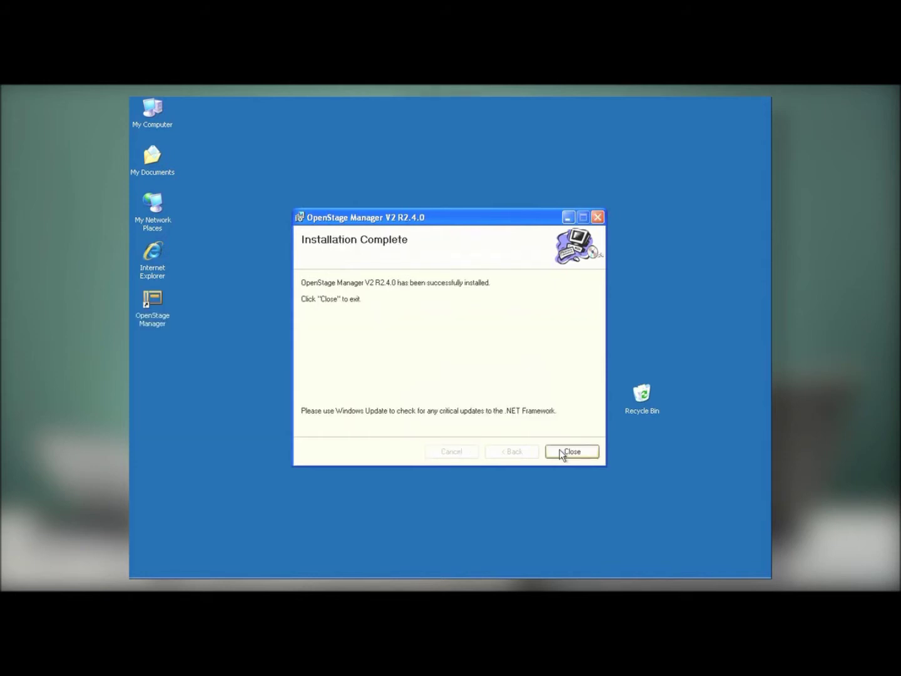
{"action": "left_click", "coordinate": [563, 454]}
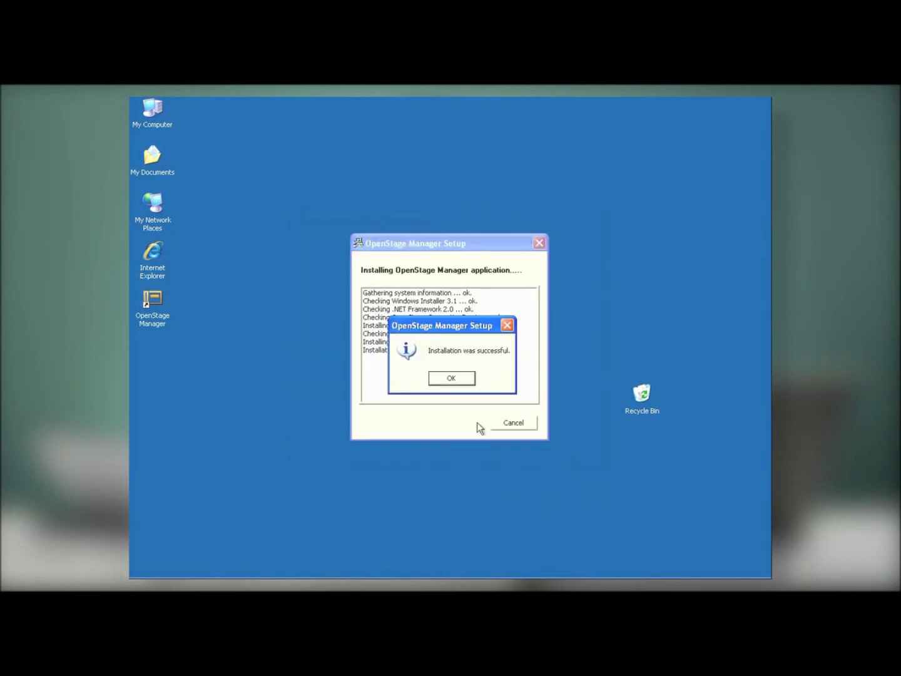
{"action": "left_click", "coordinate": [462, 381]}
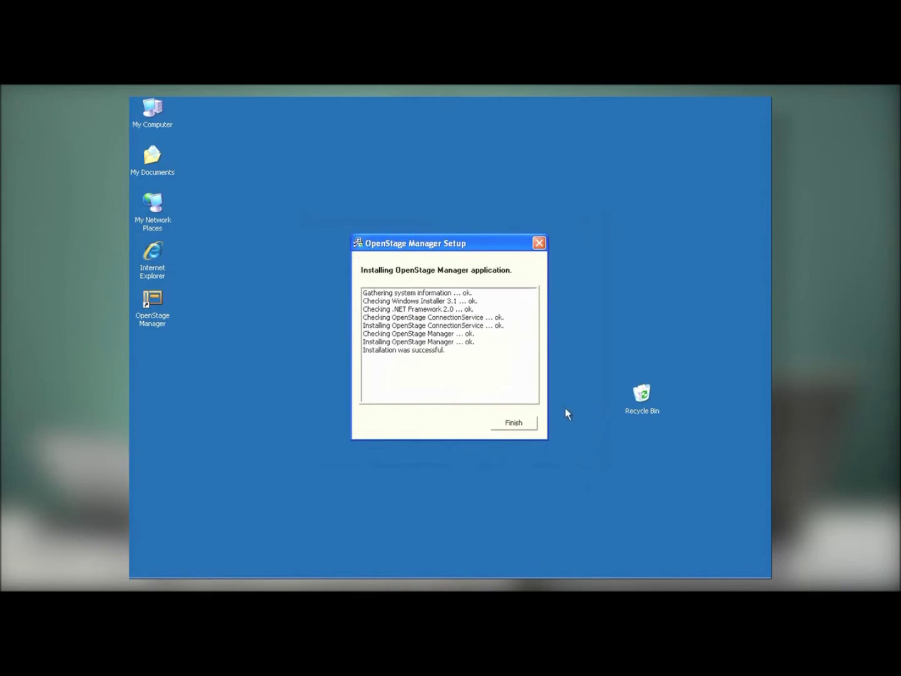
{"action": "left_click", "coordinate": [527, 425]}
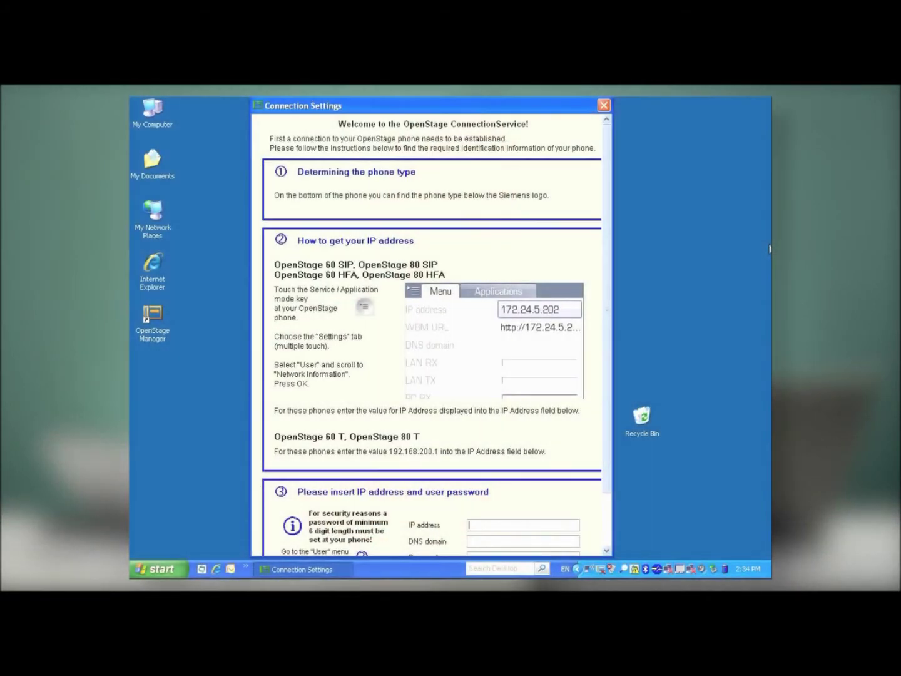
Enter IP address 192.168.221.122 and the phone's user password, then confirm the connection settings.
{"action": "scroll", "coordinate": [591, 260], "scroll_direction": "down", "scroll_amount": 2}
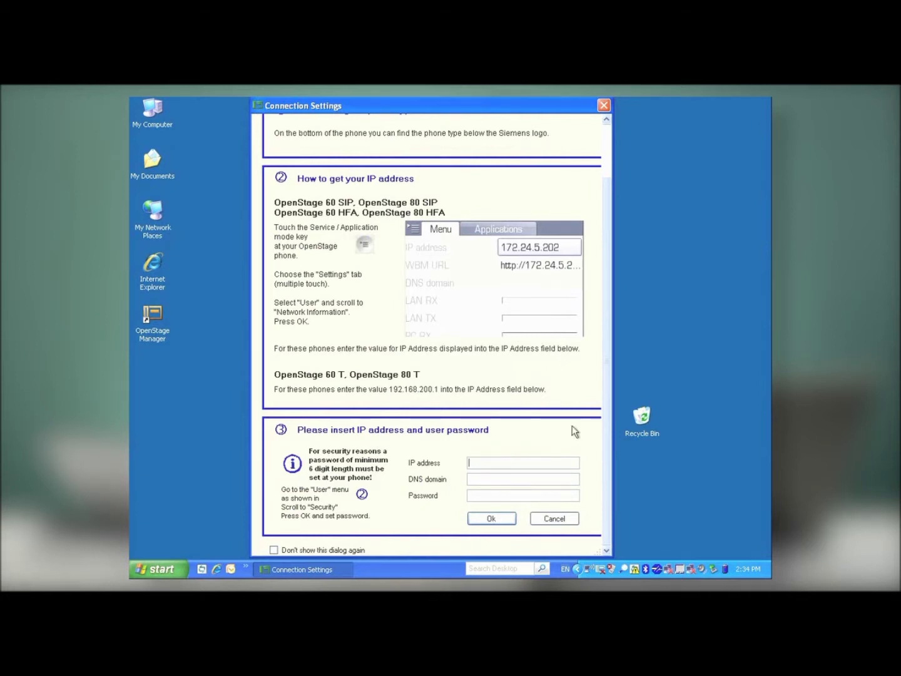
{"action": "type", "text": "192.168.221.122"}
{"action": "left_click", "coordinate": [523, 495]}
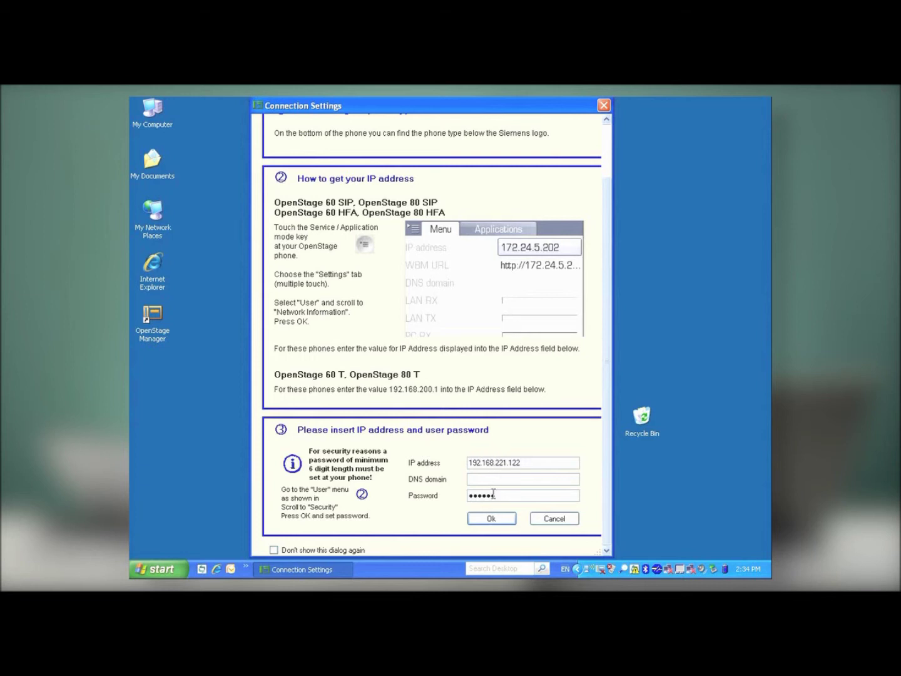
{"action": "left_click", "coordinate": [488, 520]}
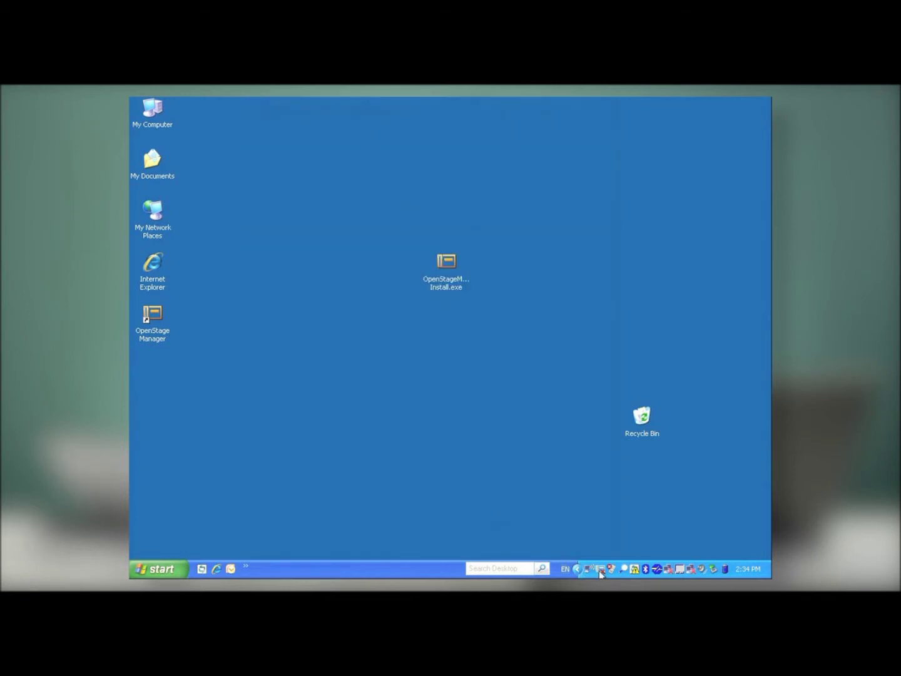
Reconnect the OpenStage phone from the tray icon and select the empty new-entry phonebook row.
{"action": "mouse_move", "coordinate": [599, 571]}
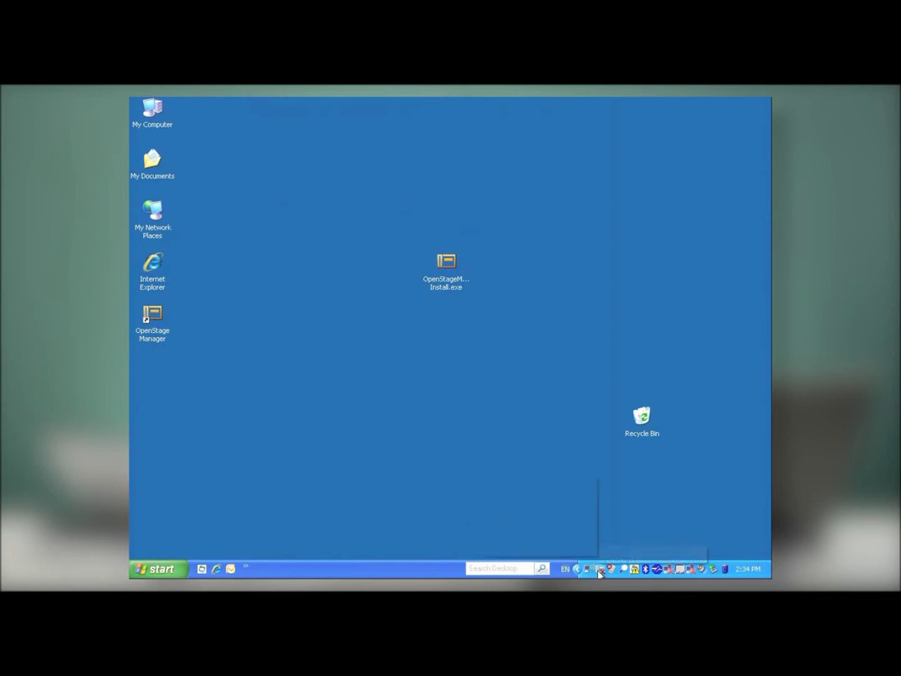
{"action": "right_click", "coordinate": [600, 572]}
{"action": "left_click", "coordinate": [560, 534]}
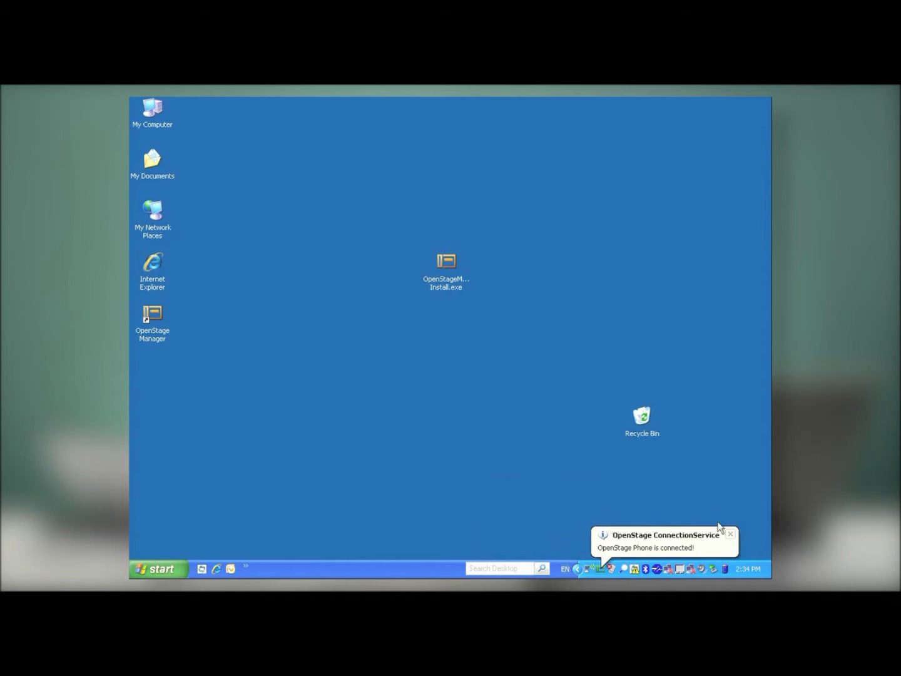
{"action": "left_click", "coordinate": [730, 534]}
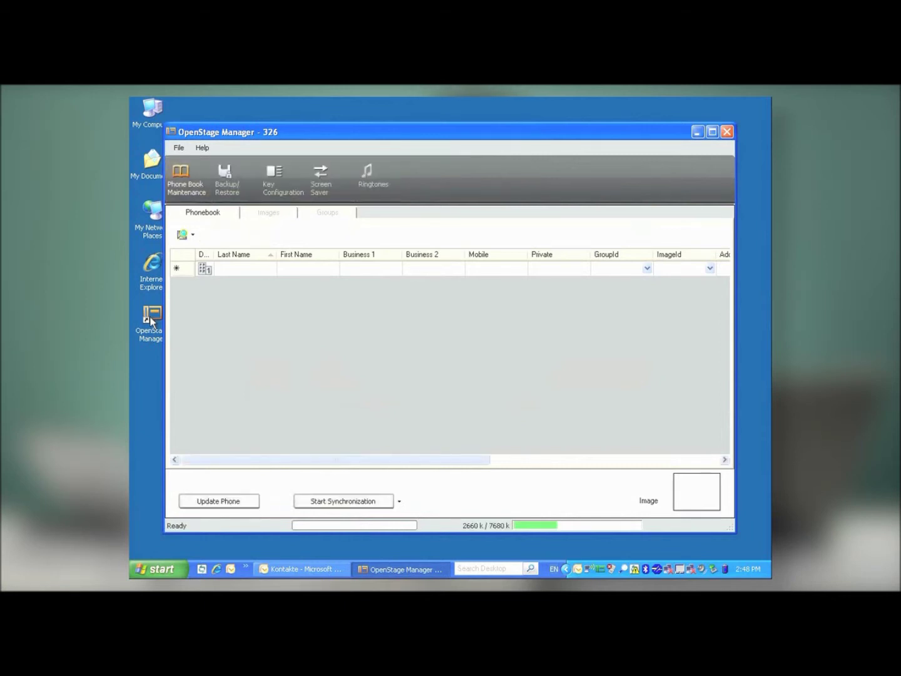
{"action": "left_click", "coordinate": [262, 408]}
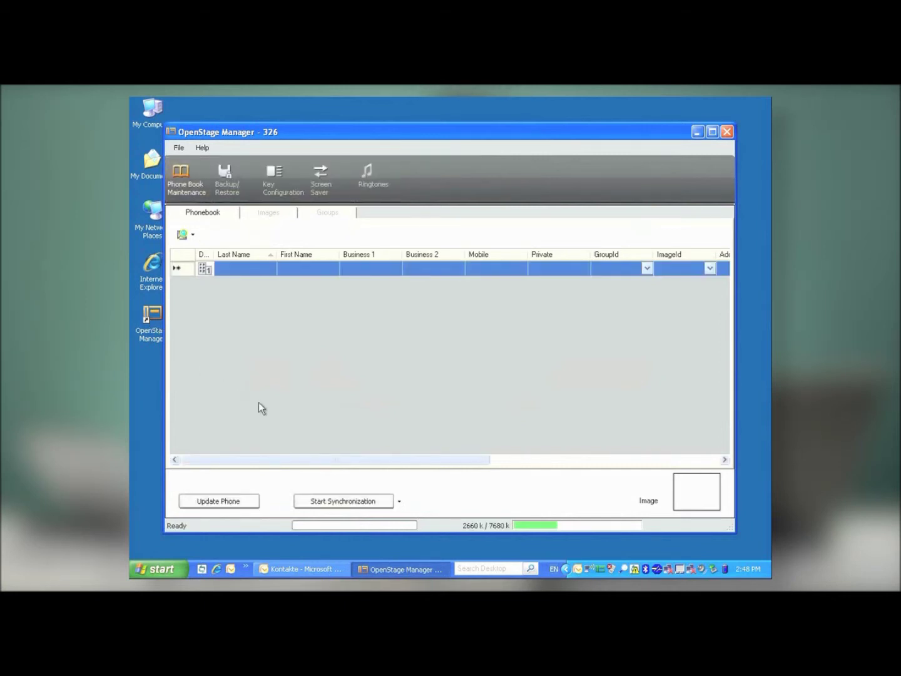
{"action": "left_click", "coordinate": [399, 502]}
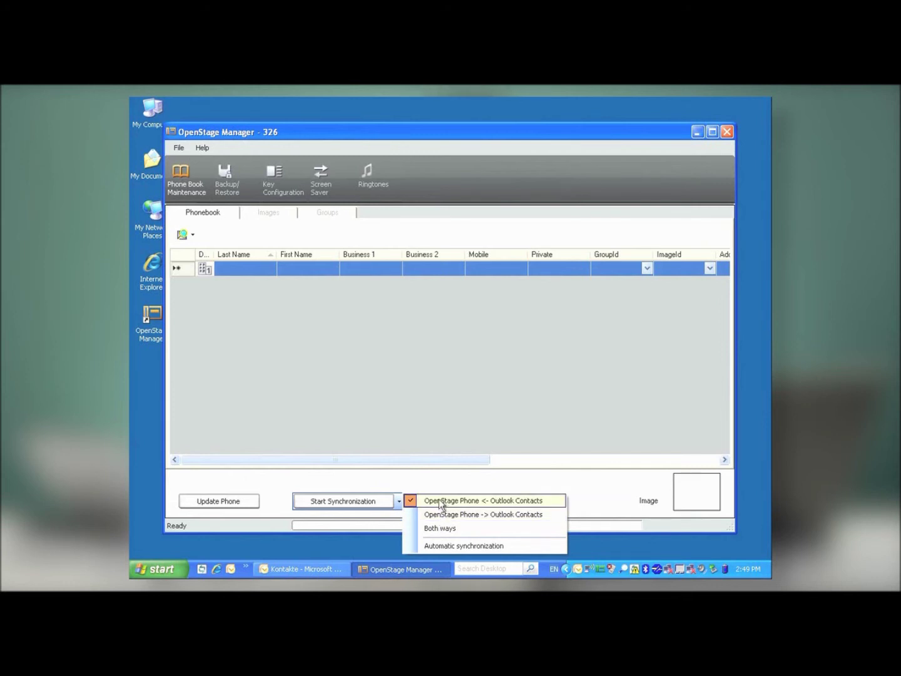
Activate automatic synchronization with a sync interval of 4 hours.
{"action": "left_click", "coordinate": [447, 545]}
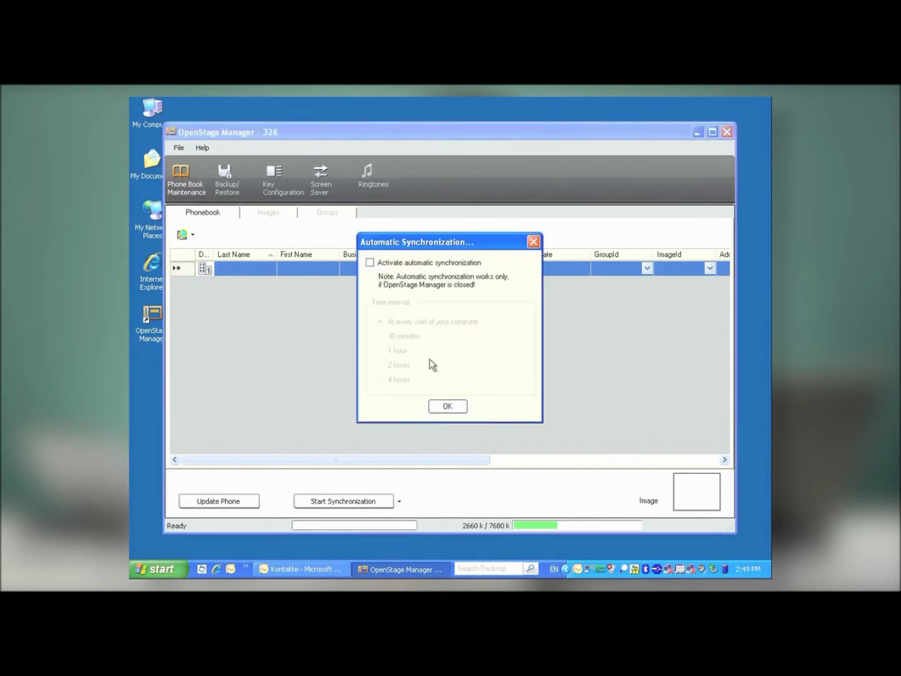
{"action": "left_click", "coordinate": [371, 262]}
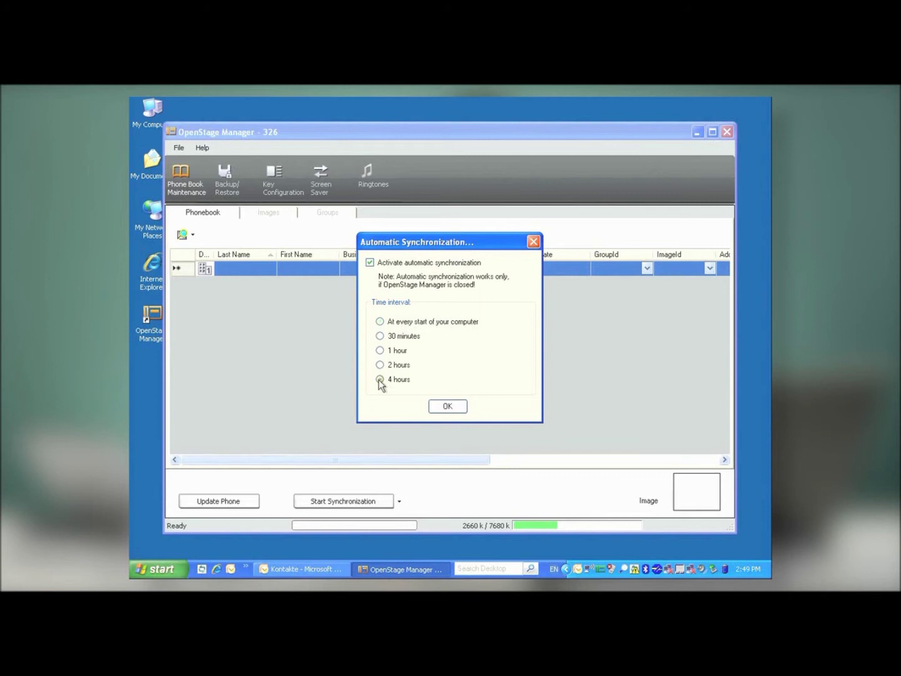
{"action": "left_click", "coordinate": [380, 380]}
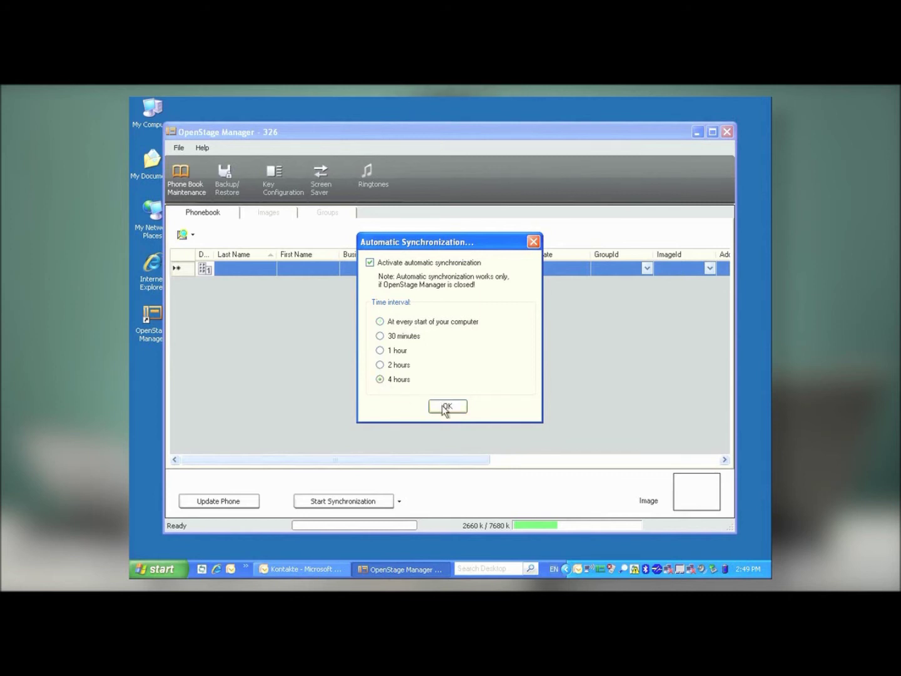
{"action": "left_click", "coordinate": [446, 408]}
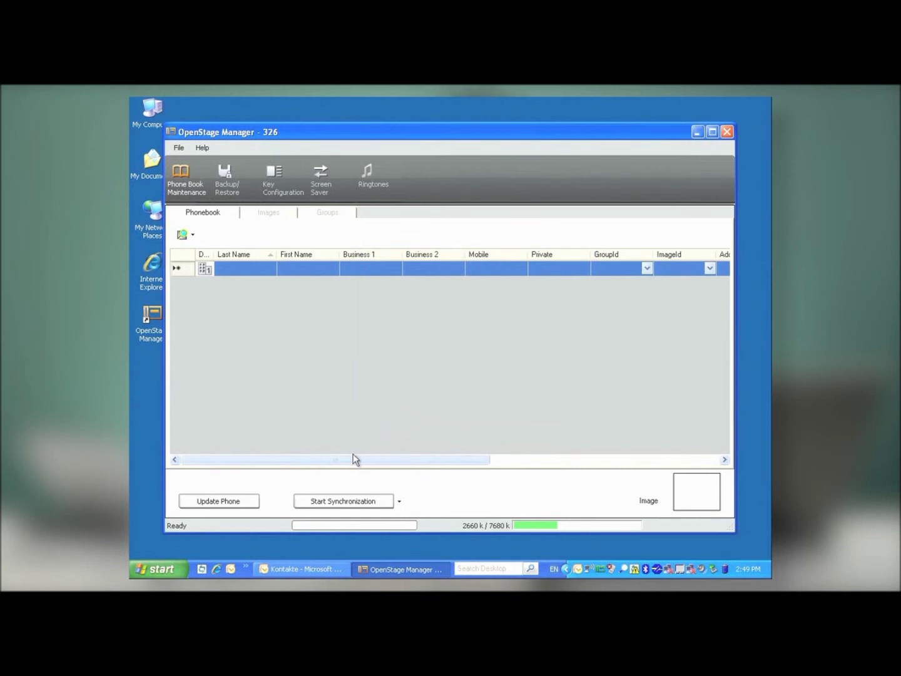
Sync the phonebook with Outlook contacts and check the four contacts' photos.
{"action": "left_click", "coordinate": [348, 502]}
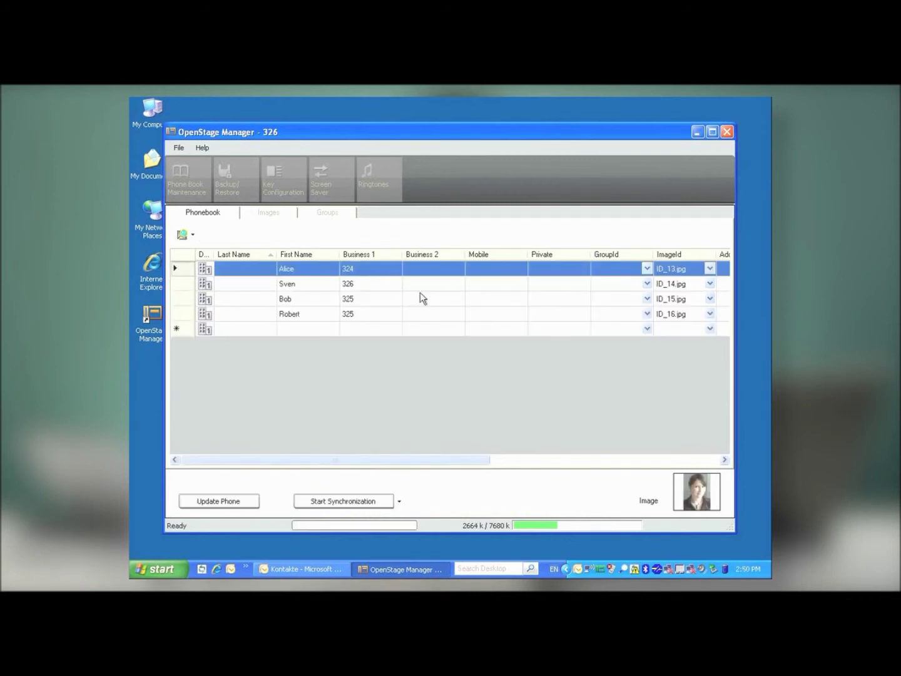
{"action": "left_click", "coordinate": [267, 212]}
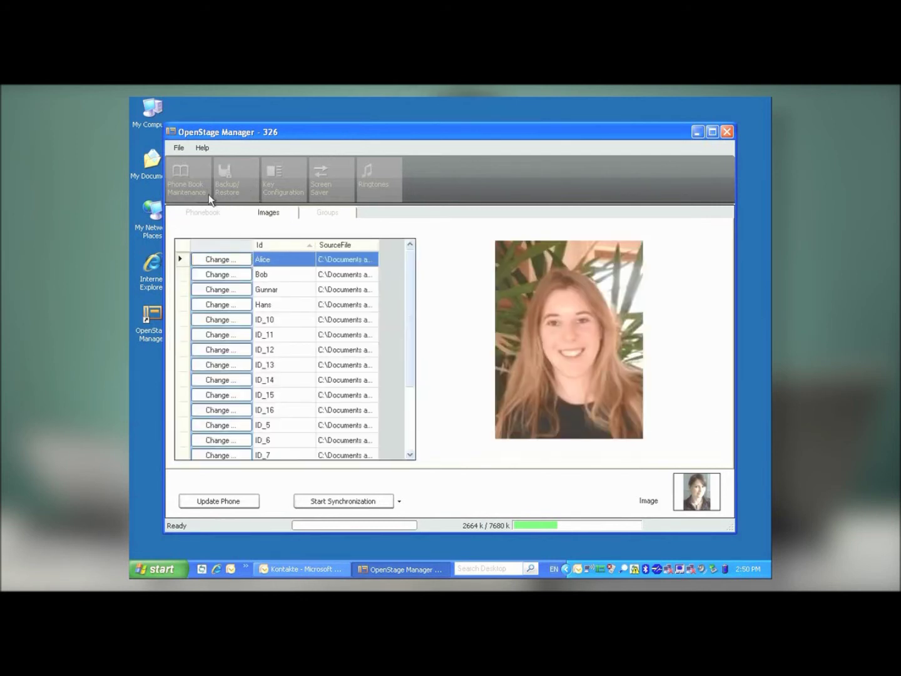
{"action": "left_click", "coordinate": [207, 213]}
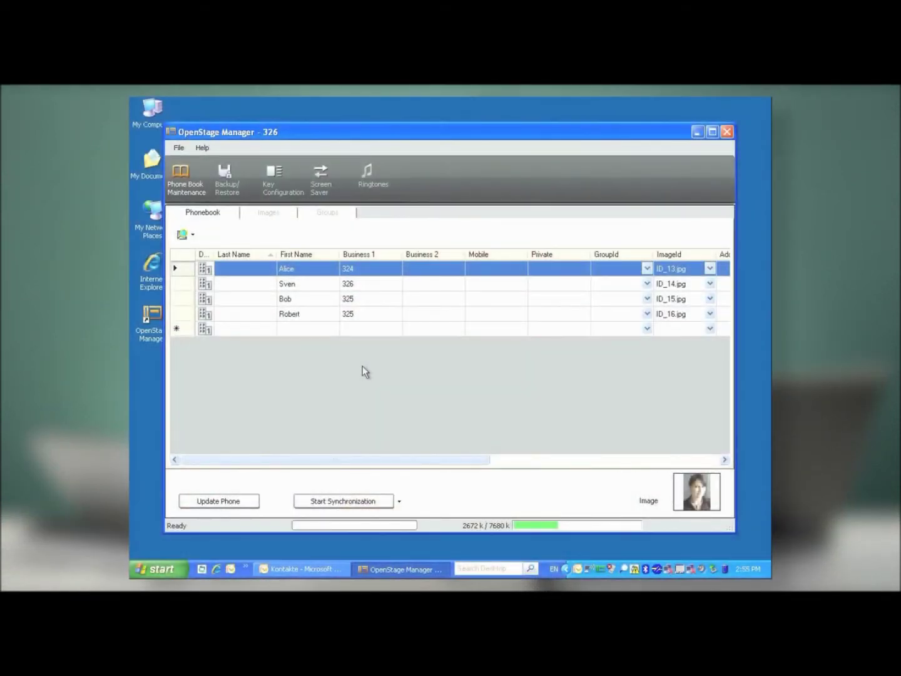
{"action": "left_click", "coordinate": [231, 181]}
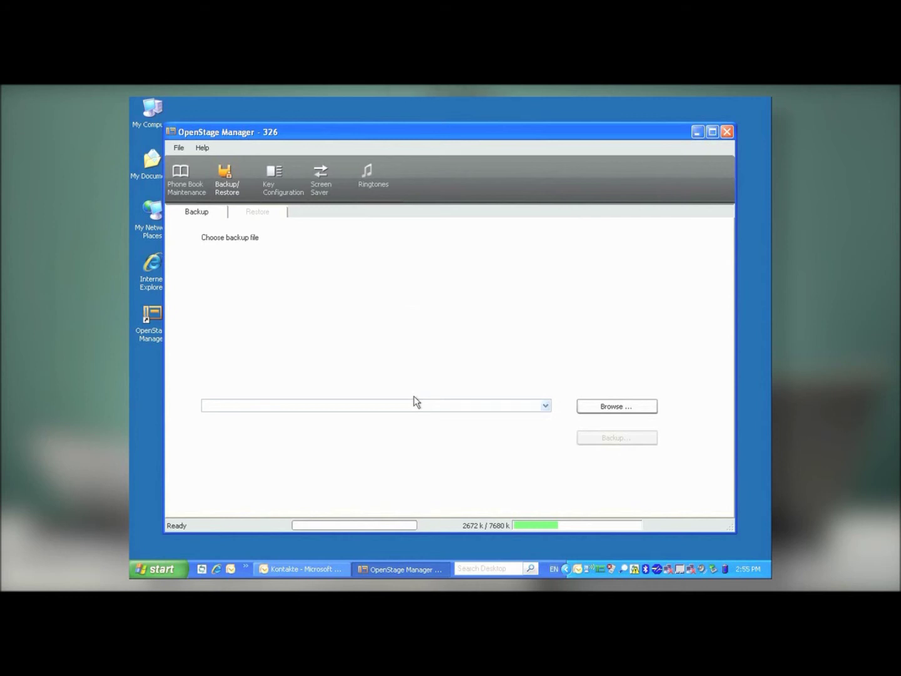
Set the backup file to OSBACKUP.OSM on the desktop.
{"action": "left_click", "coordinate": [619, 408]}
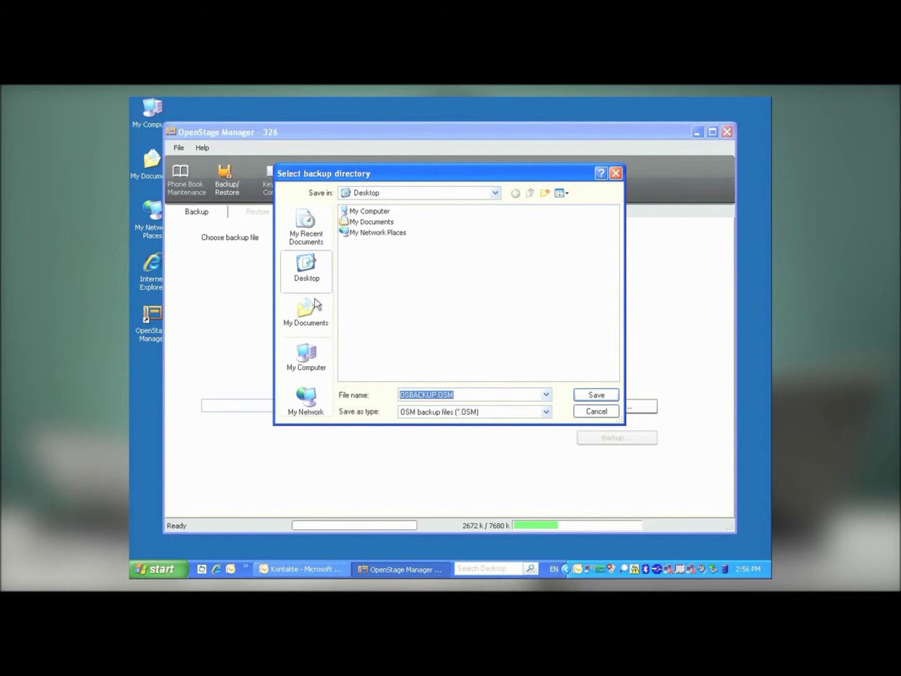
{"action": "left_click_drag", "start_coordinate": [461, 394], "coordinate": [401, 375]}
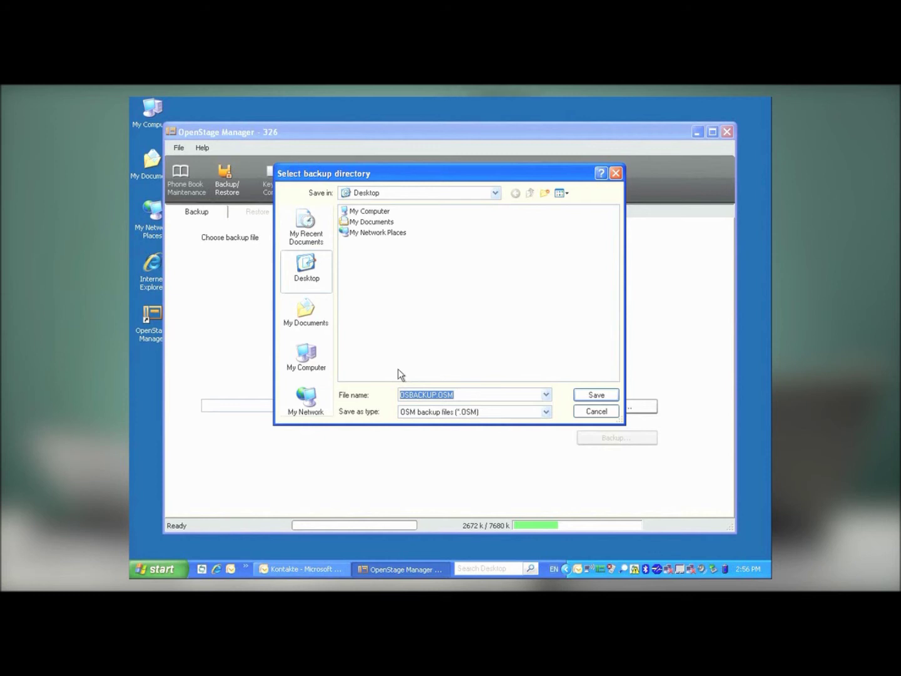
{"action": "type", "text": "OSBACKUP"}
{"action": "left_click", "coordinate": [592, 398]}
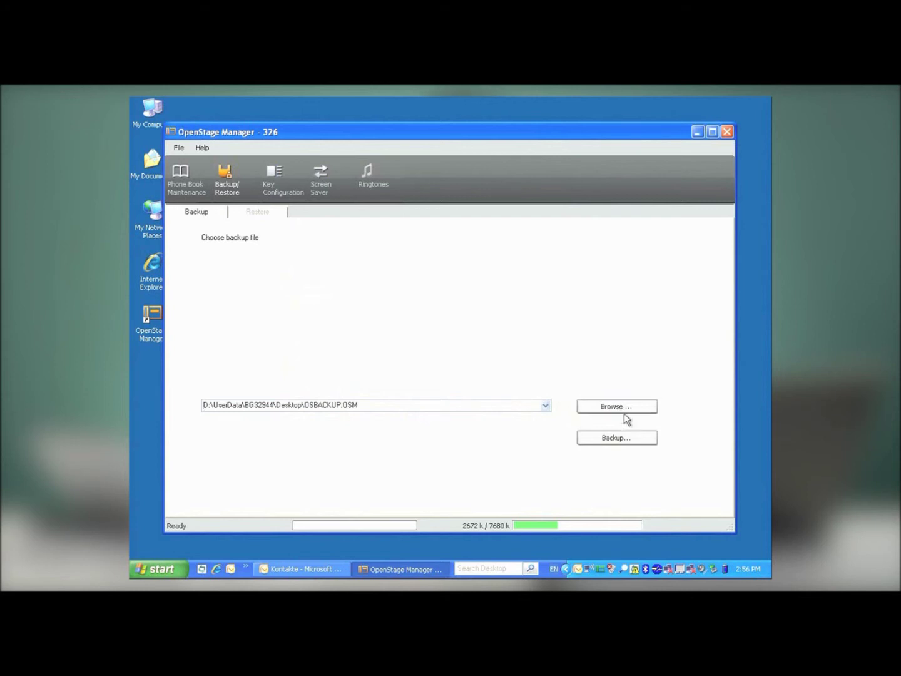
Back up the phone data encrypted with a password entered twice.
{"action": "left_click", "coordinate": [623, 439]}
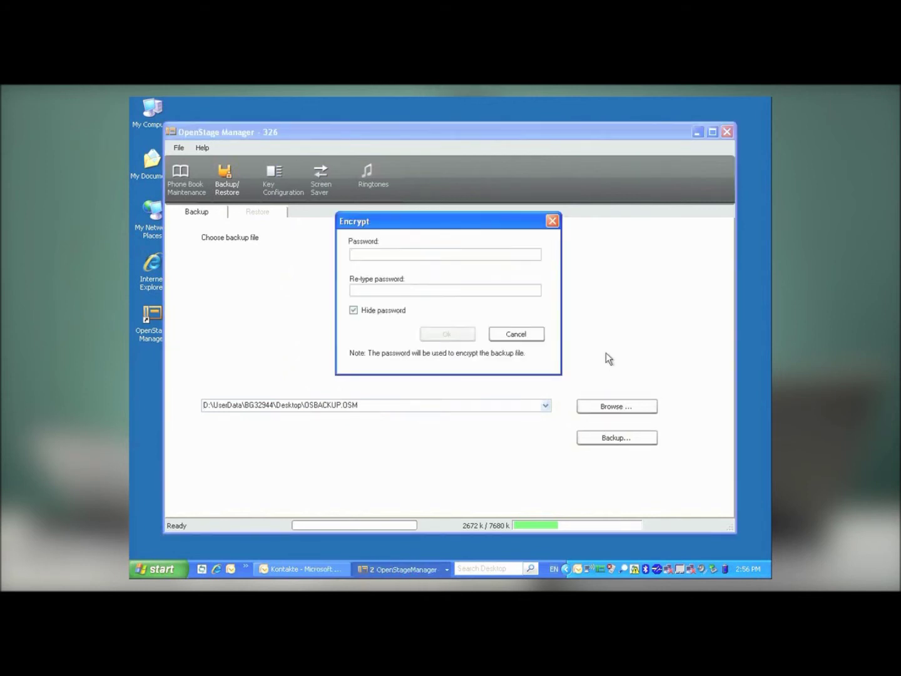
{"action": "type", "text": "******"}
{"action": "key", "text": "Tab"}
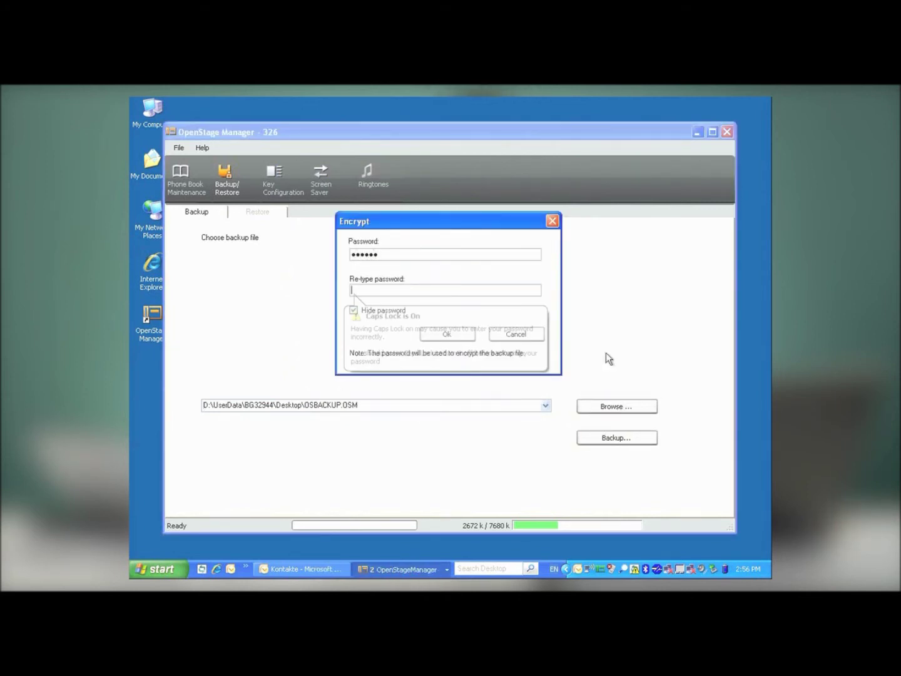
{"action": "type", "text": "******"}
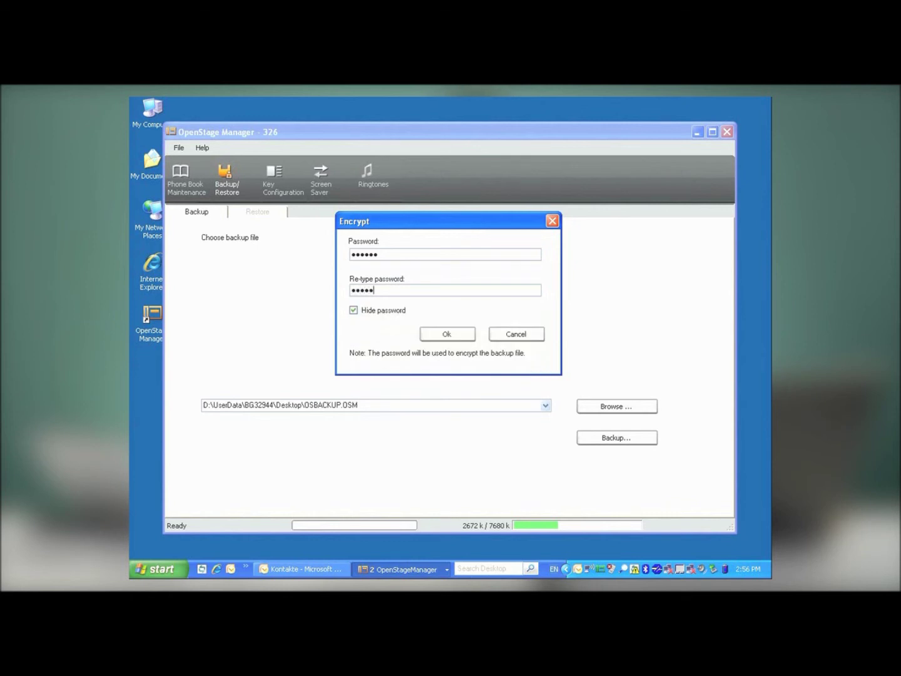
{"action": "left_click", "coordinate": [448, 335]}
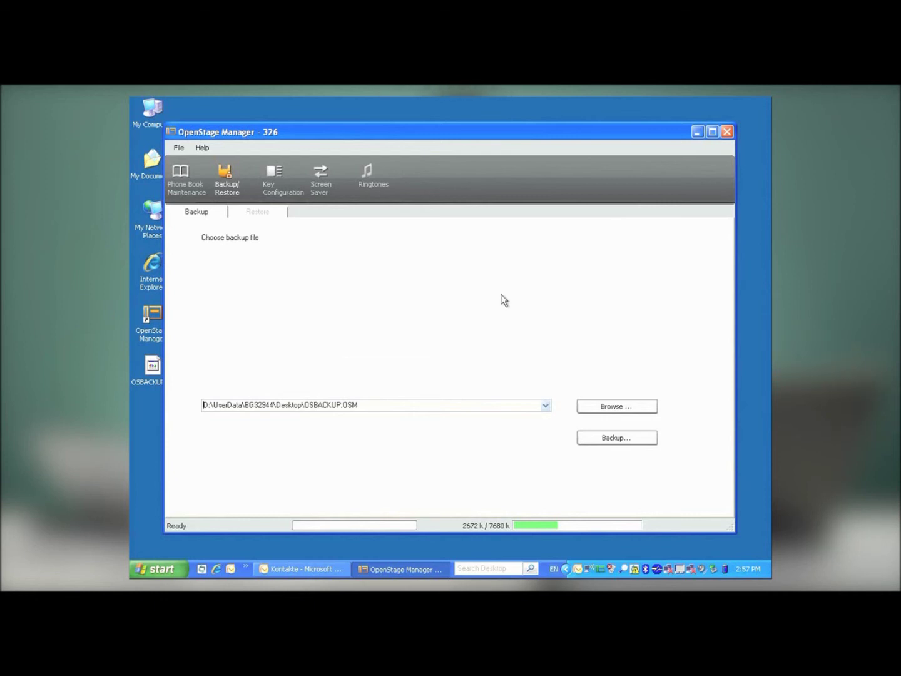
{"action": "left_click", "coordinate": [267, 212]}
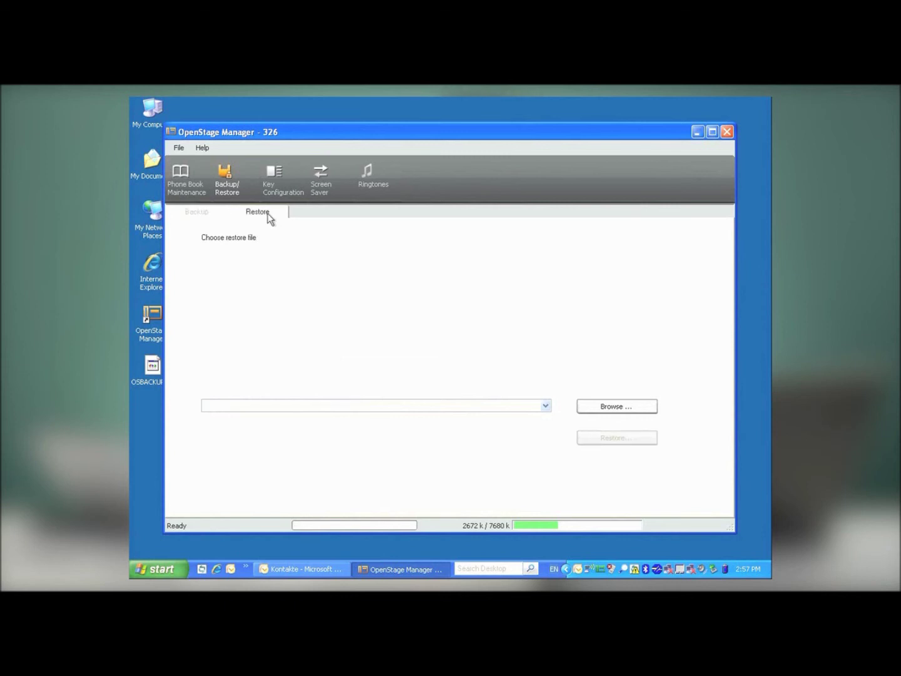
Restore the phone from desktop file OSBACKUP.OSM, accepting the overwrite and entering the backup password.
{"action": "left_click", "coordinate": [611, 406]}
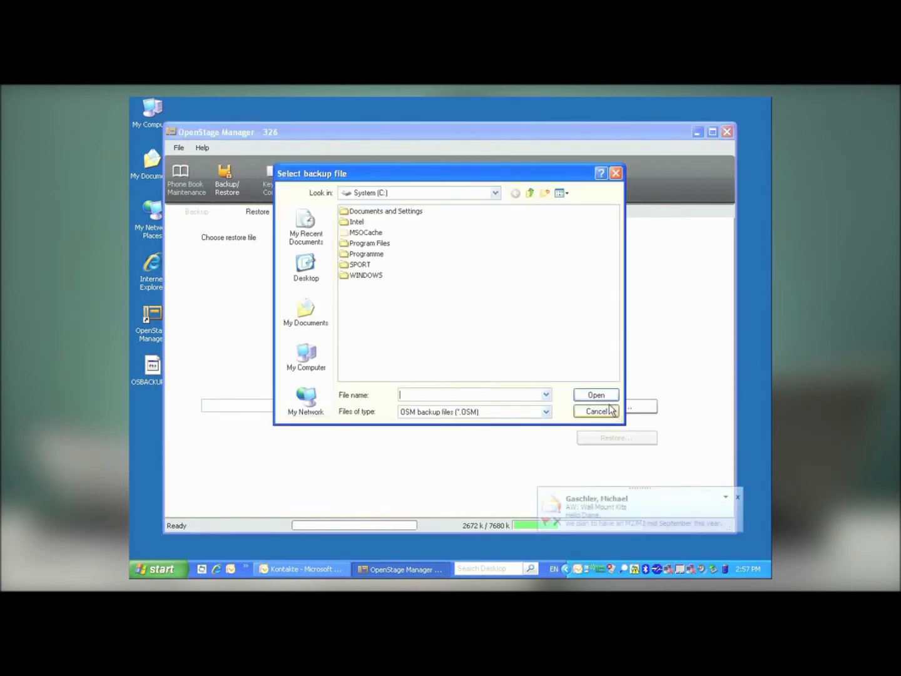
{"action": "left_click", "coordinate": [306, 268]}
{"action": "left_click", "coordinate": [370, 244]}
{"action": "double_click", "coordinate": [371, 244]}
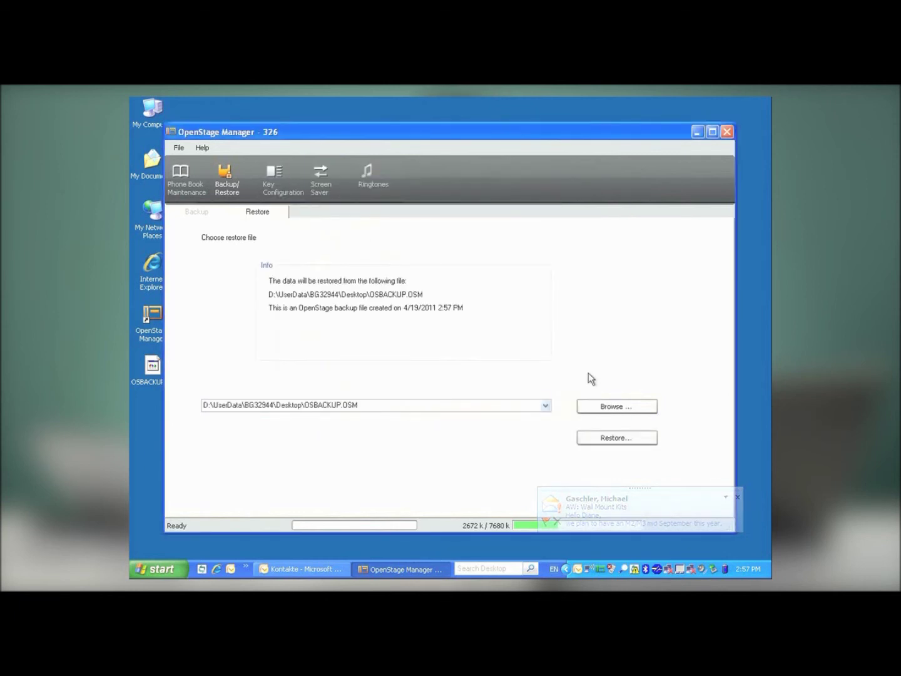
{"action": "left_click", "coordinate": [605, 440]}
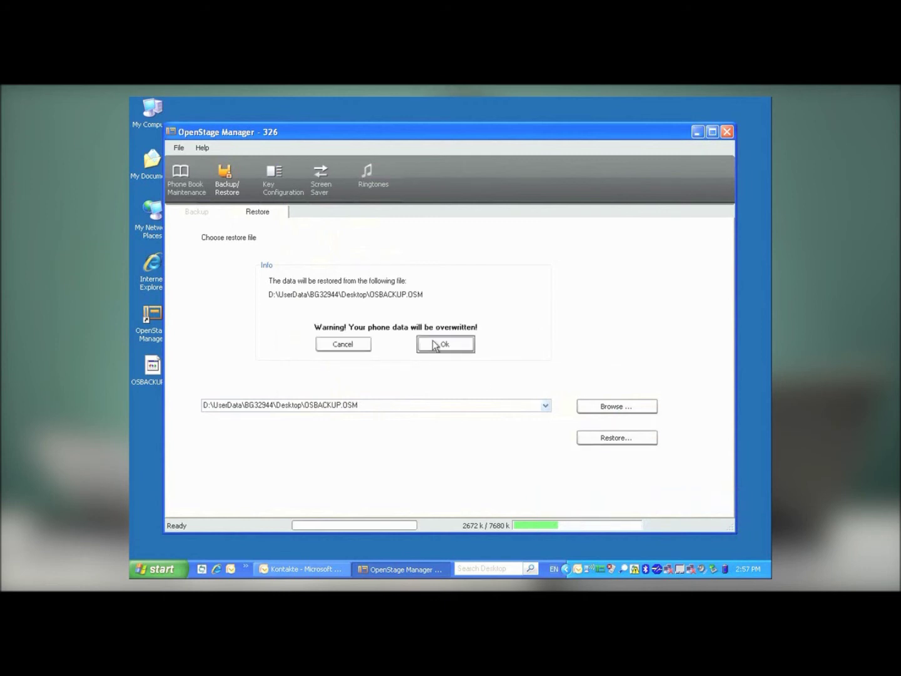
{"action": "left_click", "coordinate": [432, 344]}
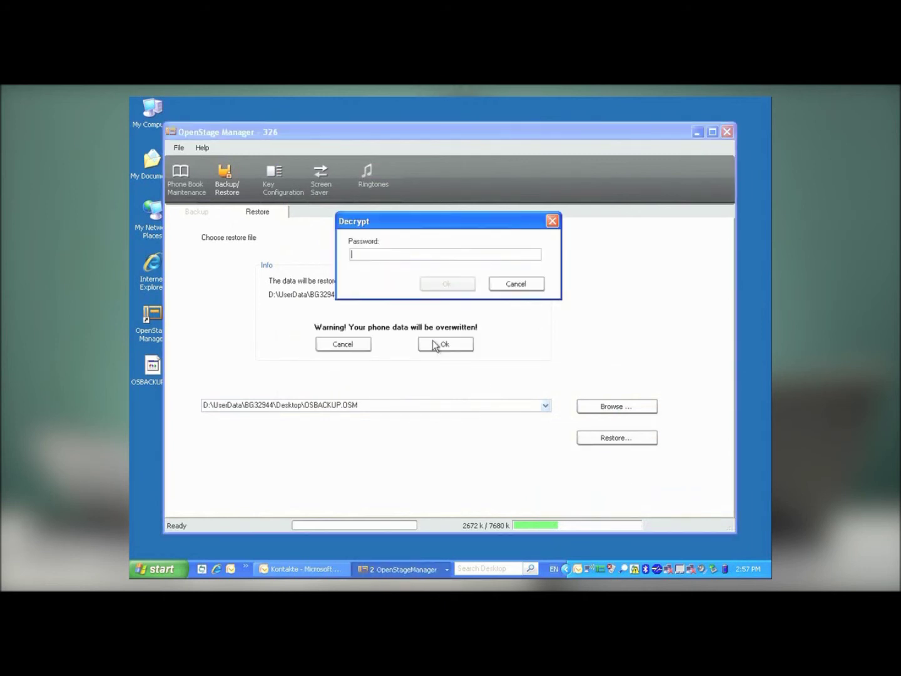
{"action": "type", "text": "******"}
{"action": "left_click", "coordinate": [455, 283]}
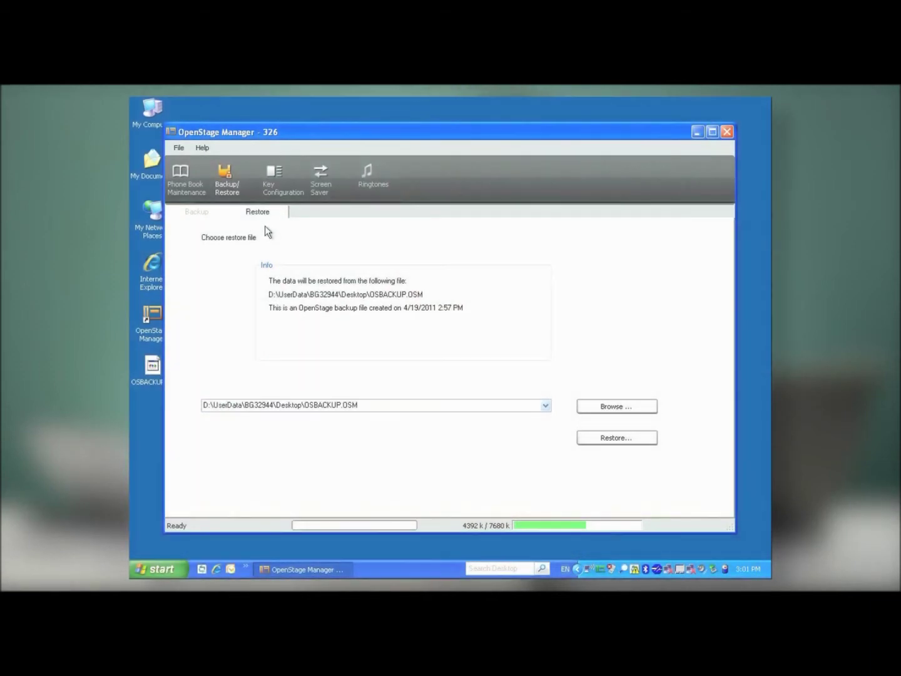
Make Key 4 a Selected dialing key labelled Alice calling 324 and save the key setup.
{"action": "left_click", "coordinate": [274, 184]}
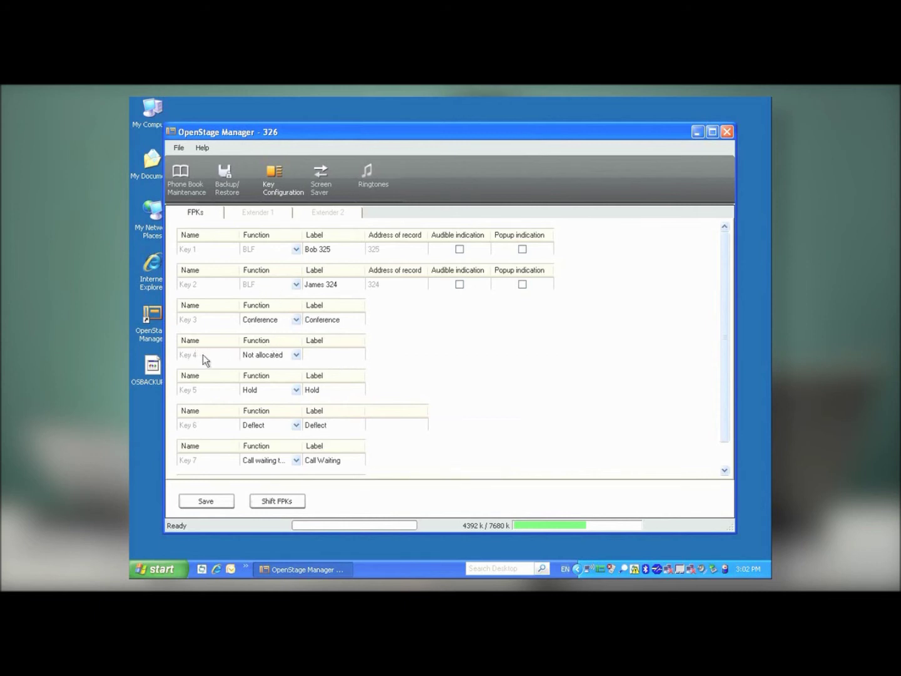
{"action": "left_click", "coordinate": [297, 356]}
{"action": "left_click", "coordinate": [296, 358]}
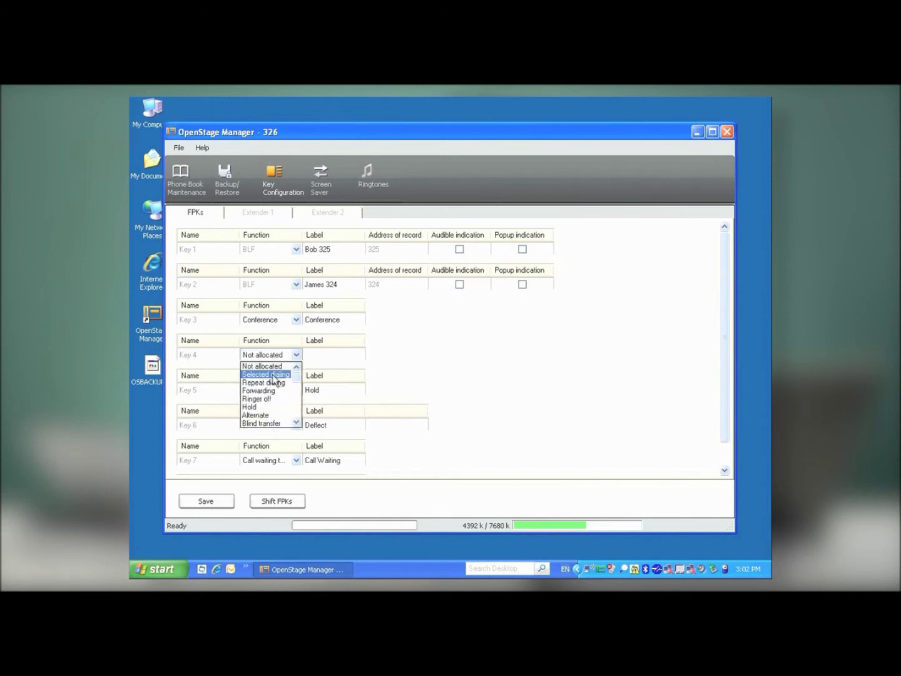
{"action": "left_click", "coordinate": [276, 375]}
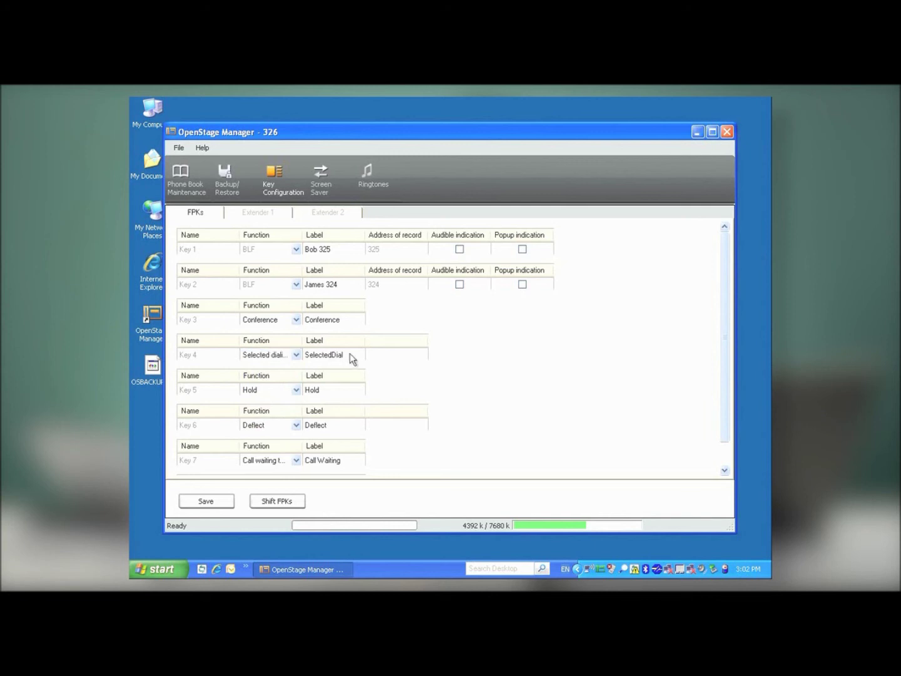
{"action": "double_click", "coordinate": [343, 357]}
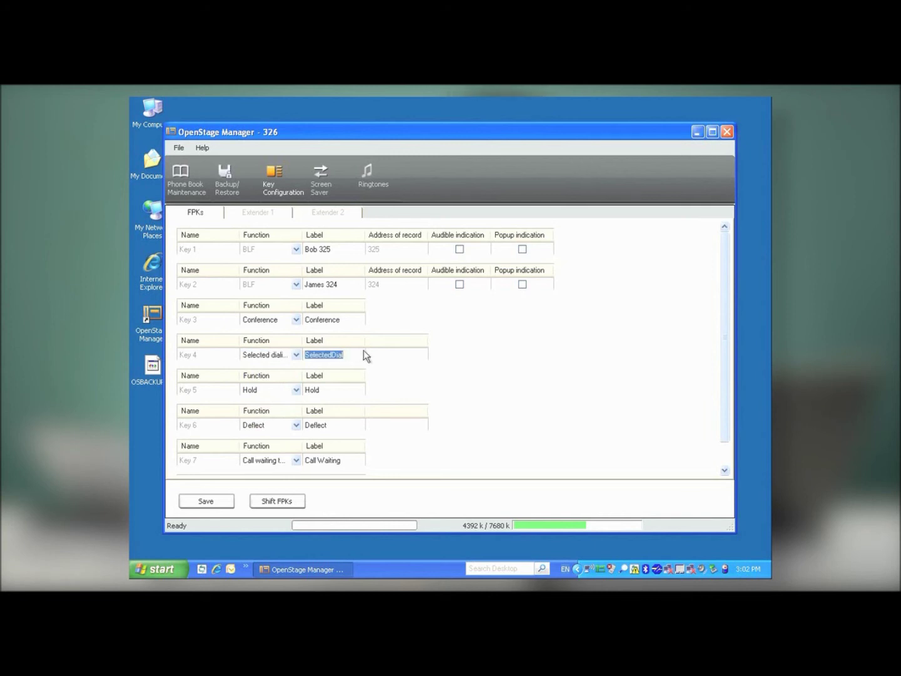
{"action": "type", "text": "Alice"}
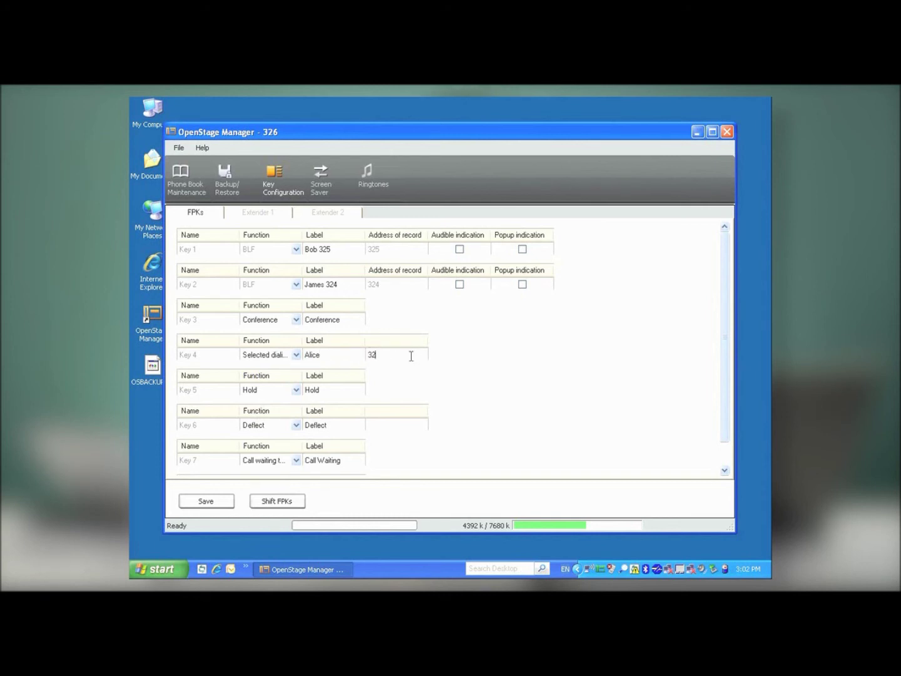
{"action": "left_click", "coordinate": [216, 500]}
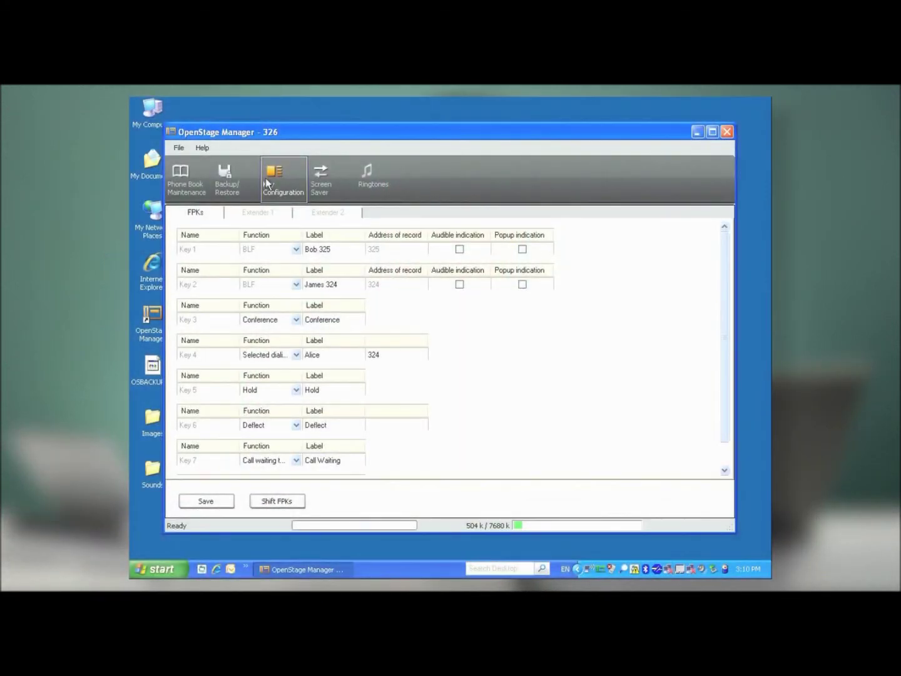
Import bild1.jpg to bild5.jpg from the Images folder as screensaver pictures.
{"action": "left_click", "coordinate": [320, 179]}
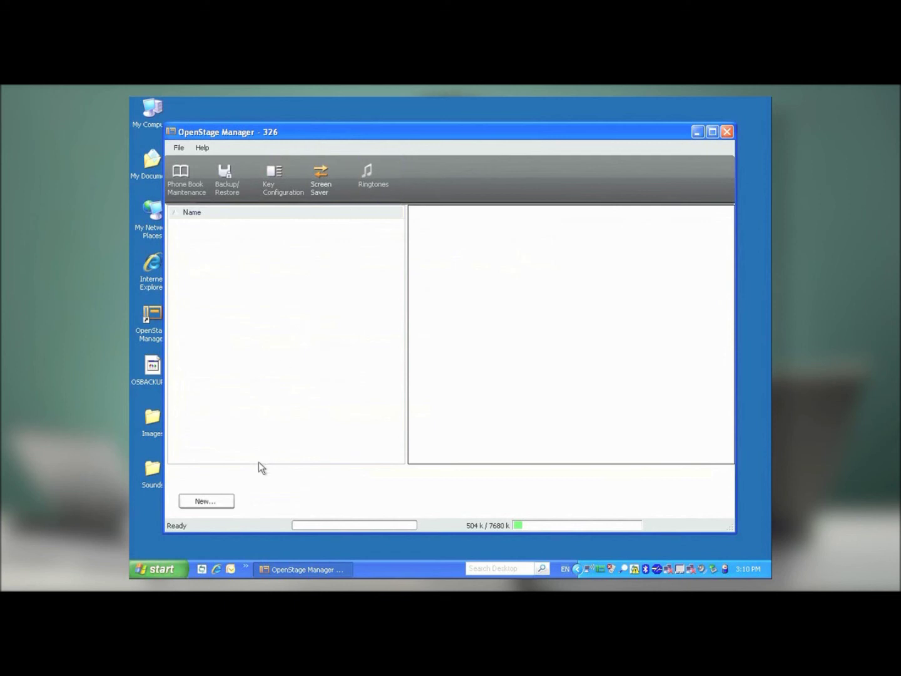
{"action": "left_click", "coordinate": [213, 503]}
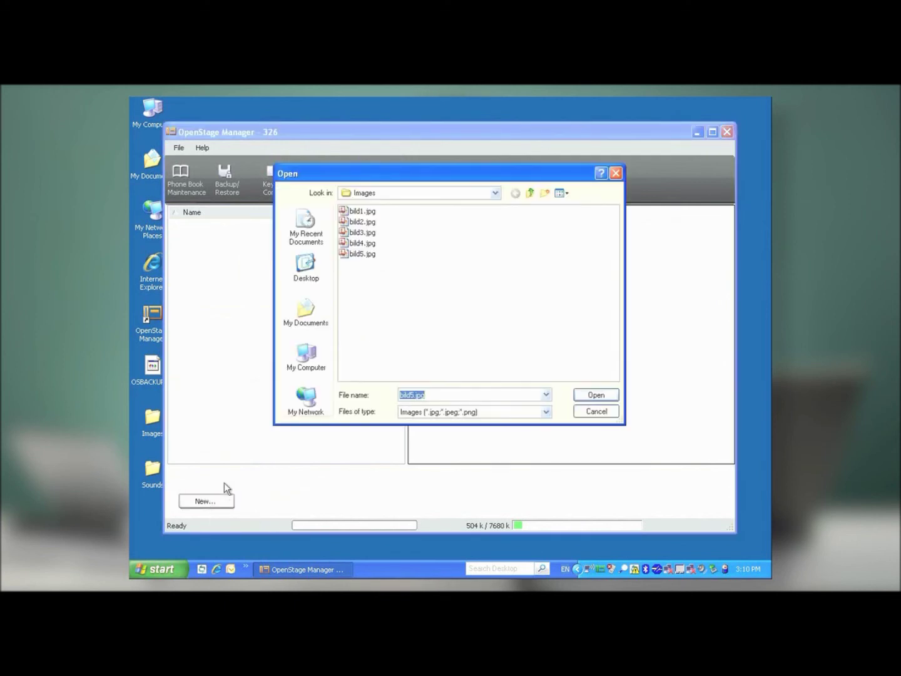
{"action": "left_click", "coordinate": [358, 213]}
{"action": "left_click", "coordinate": [364, 254], "text": "shift"}
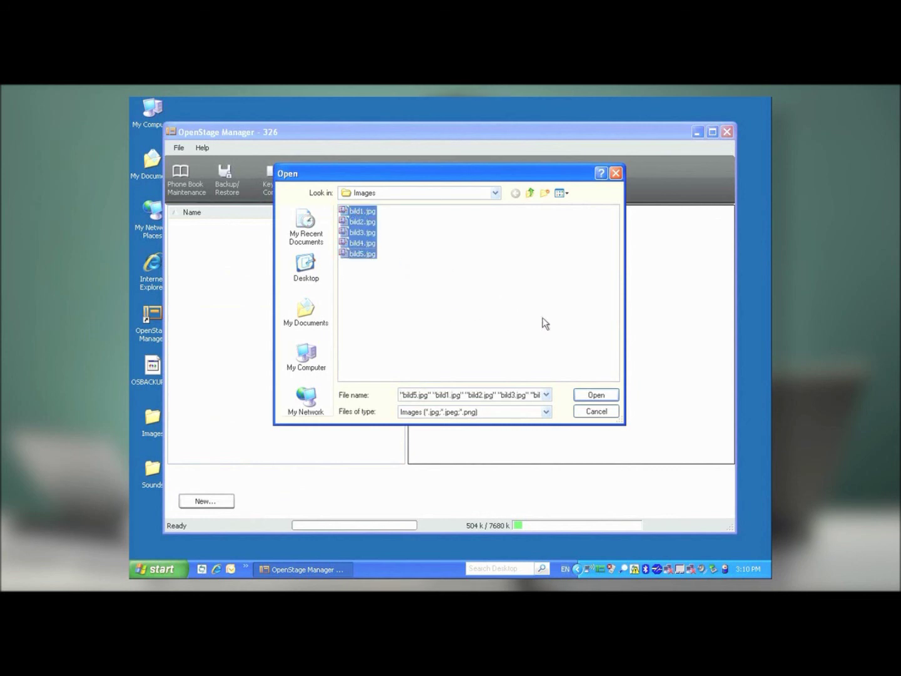
{"action": "left_click", "coordinate": [589, 396]}
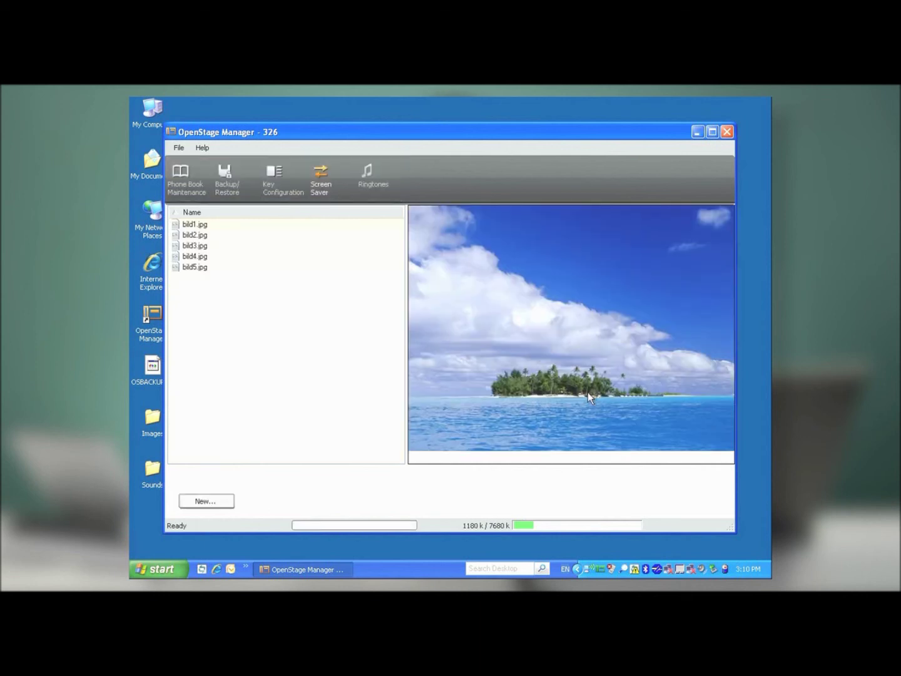
Preview each of the five imported screensaver photos in the list.
{"action": "left_click", "coordinate": [327, 234]}
{"action": "left_click", "coordinate": [330, 245]}
{"action": "left_click", "coordinate": [329, 255]}
{"action": "key", "text": "Down"}
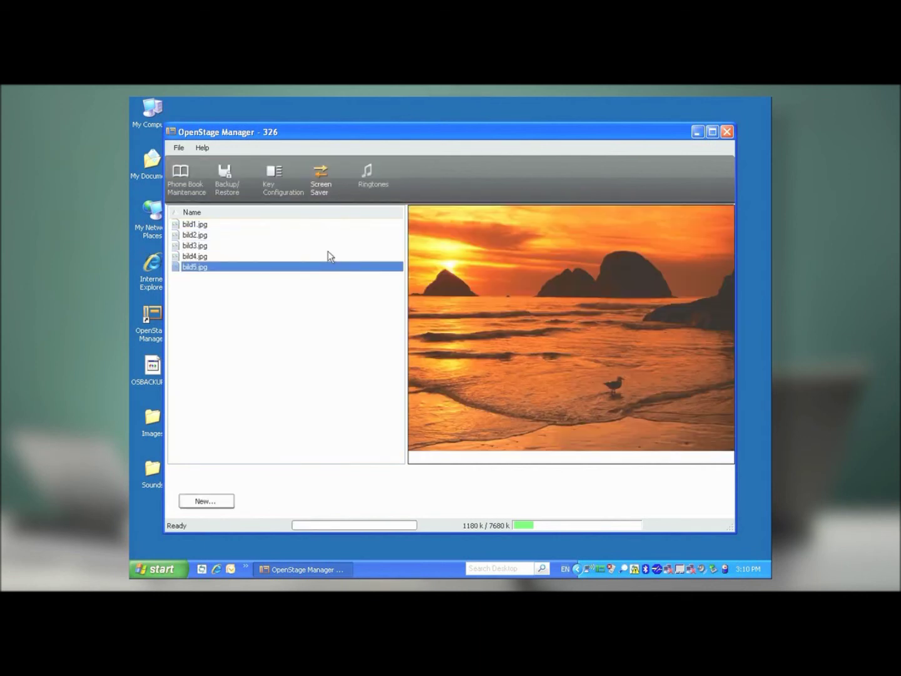
{"action": "key", "text": "Up"}
{"action": "key", "text": "Up"}
{"action": "key", "text": "Up"}
{"action": "key", "text": "Up"}
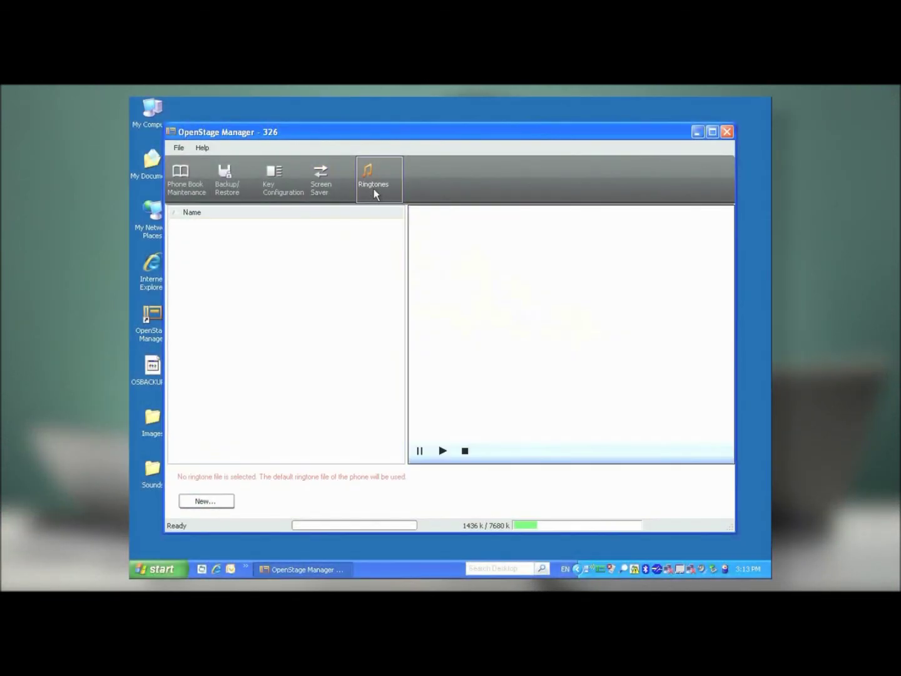
Import Ringer1.mp3 to Ringer6.mp3 from the Sounds folder as phone ringtones.
{"action": "mouse_move", "coordinate": [290, 414]}
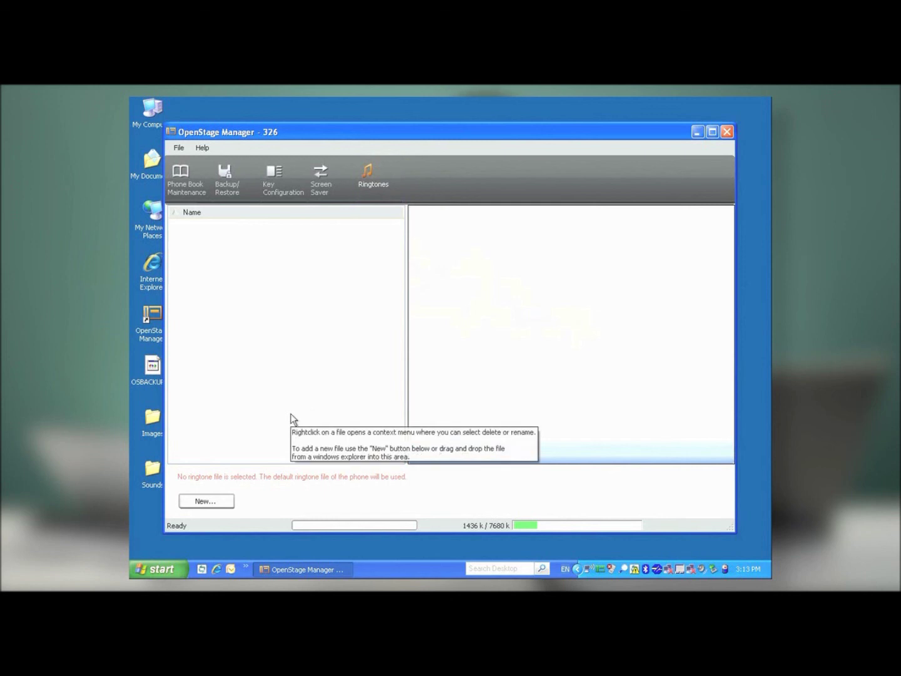
{"action": "left_click", "coordinate": [218, 501]}
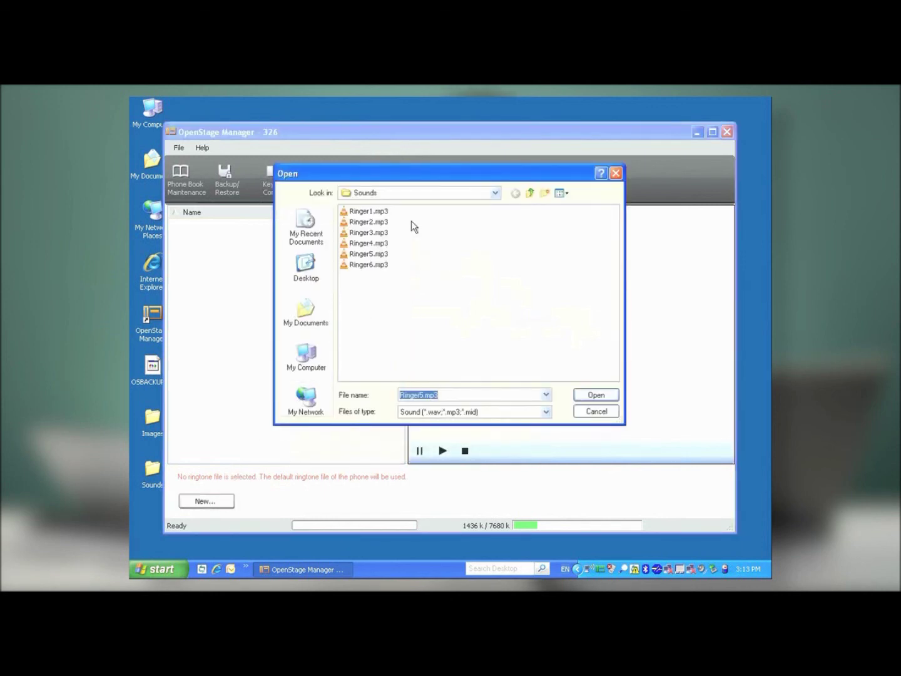
{"action": "left_click", "coordinate": [373, 211]}
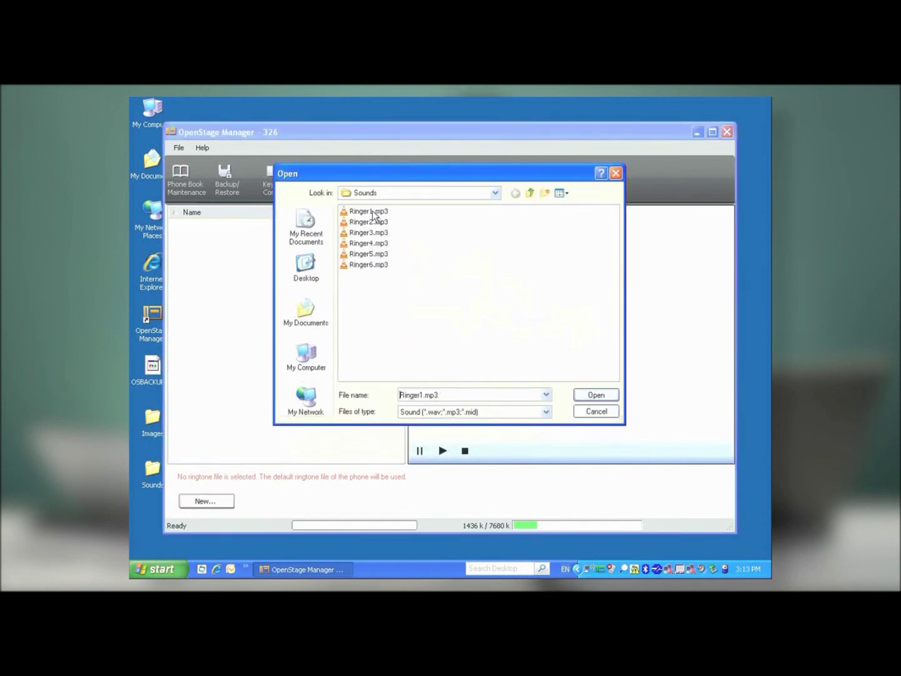
{"action": "left_click", "coordinate": [369, 265], "text": "shift"}
{"action": "left_click", "coordinate": [596, 396]}
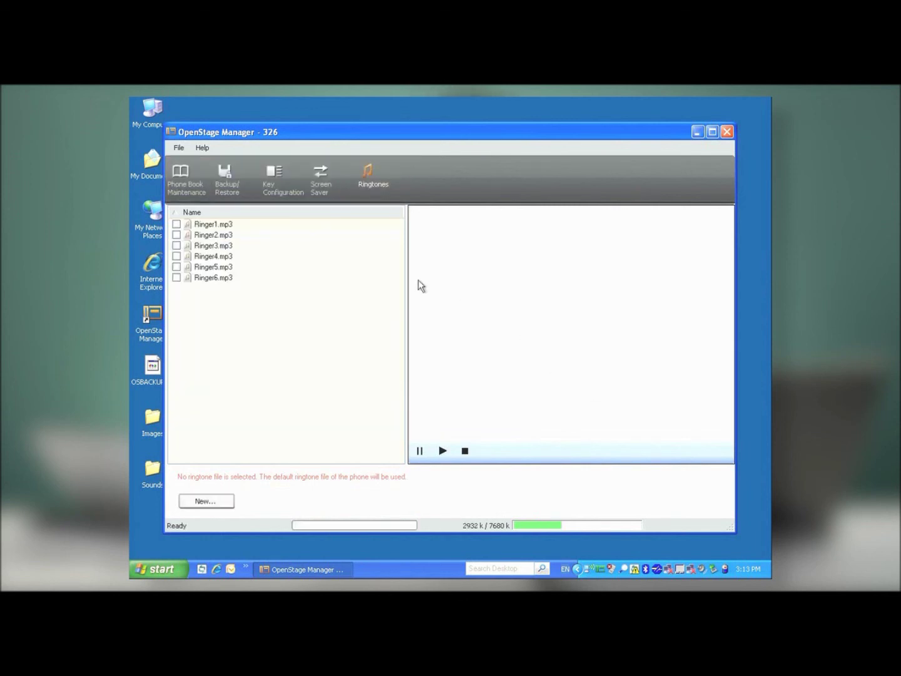
Play Ringer5.mp3 to listen to it, then stop playback.
{"action": "left_click", "coordinate": [314, 245]}
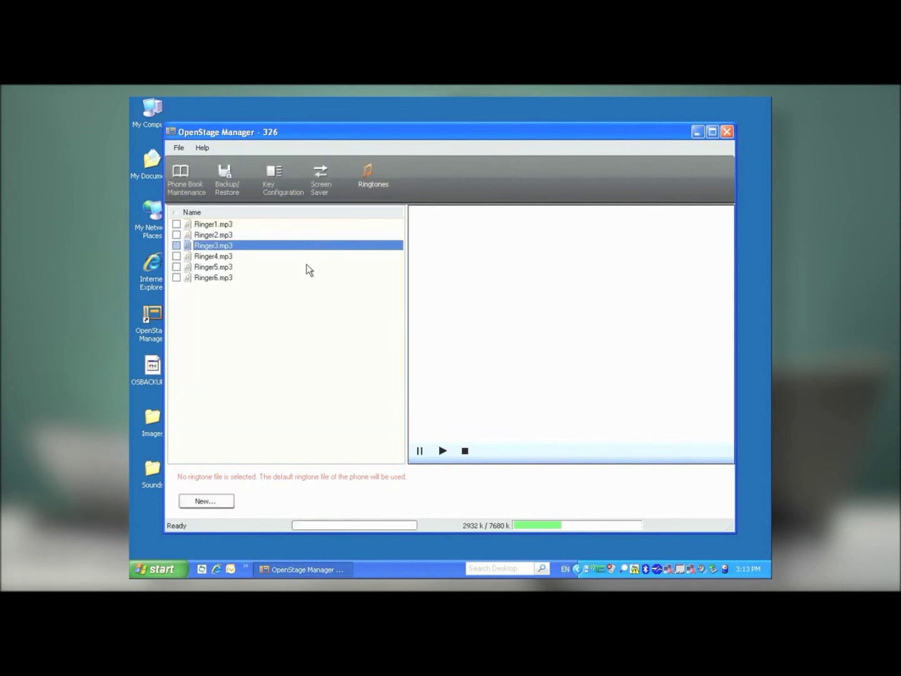
{"action": "left_click", "coordinate": [306, 266]}
{"action": "left_click", "coordinate": [444, 452]}
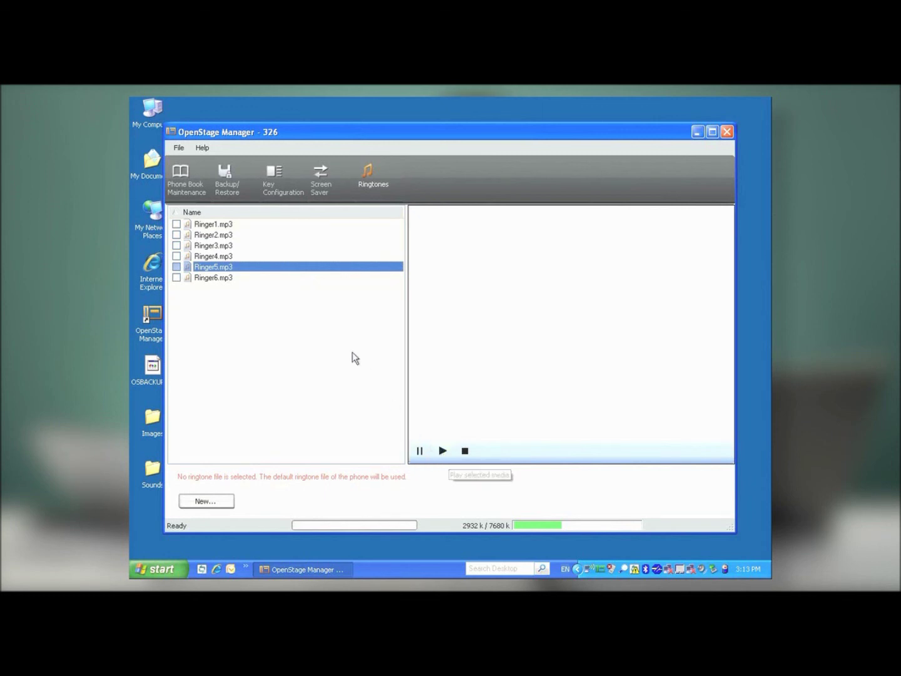
{"action": "left_click", "coordinate": [465, 450]}
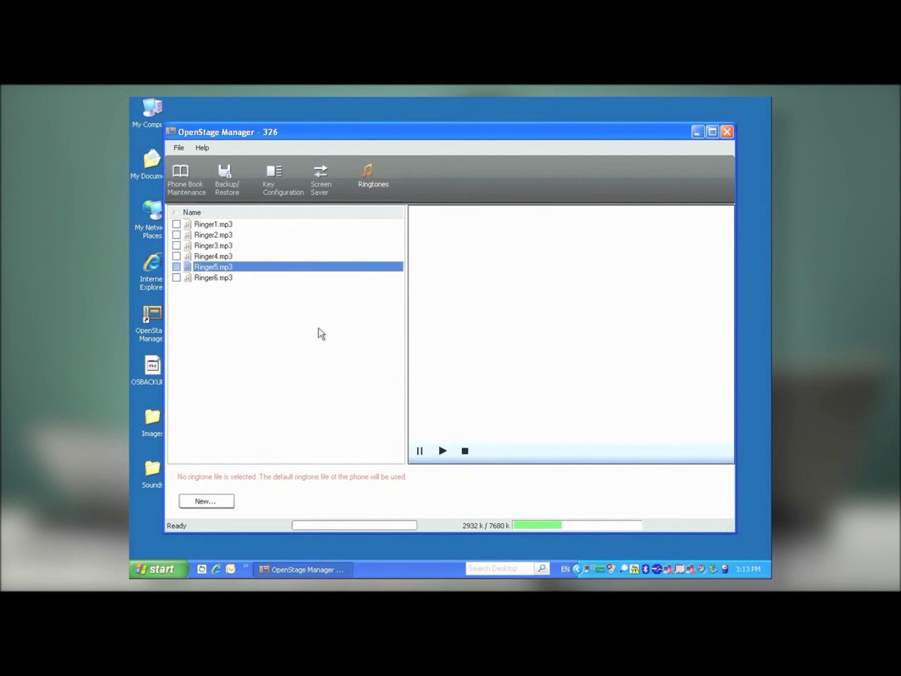
Tick Ringer5.mp3 as the active ringtone instead of Ringer2.mp3.
{"action": "mouse_move", "coordinate": [299, 316]}
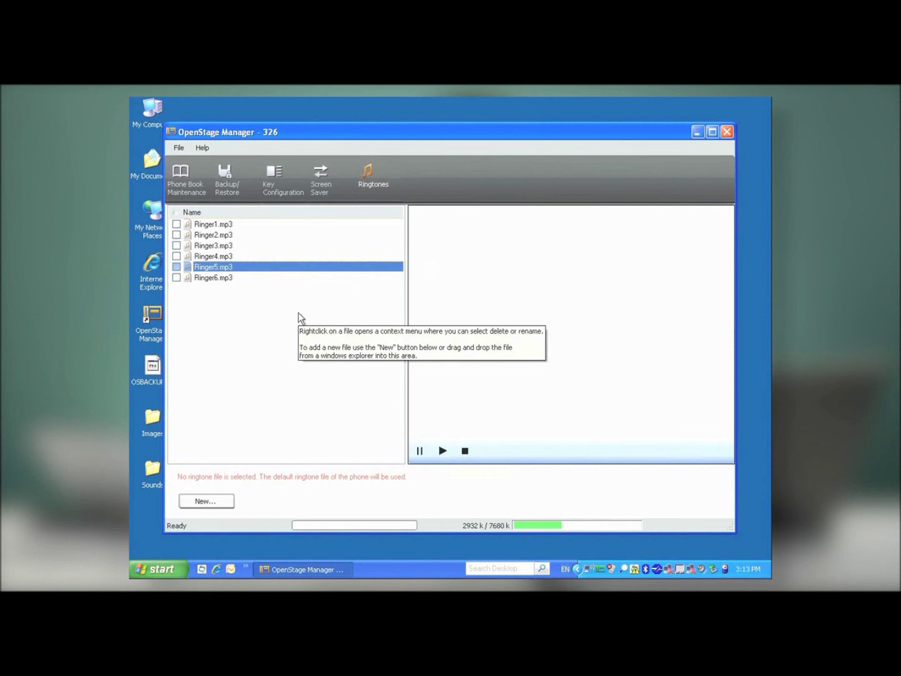
{"action": "left_click", "coordinate": [177, 235]}
{"action": "mouse_move", "coordinate": [316, 262]}
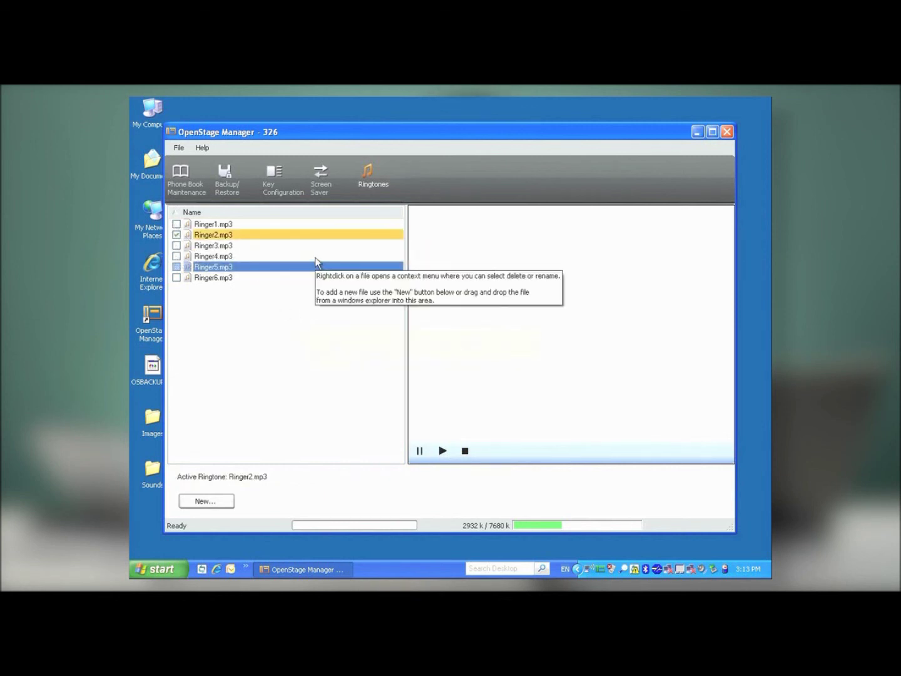
{"action": "left_click", "coordinate": [178, 267]}
{"action": "mouse_move", "coordinate": [312, 307]}
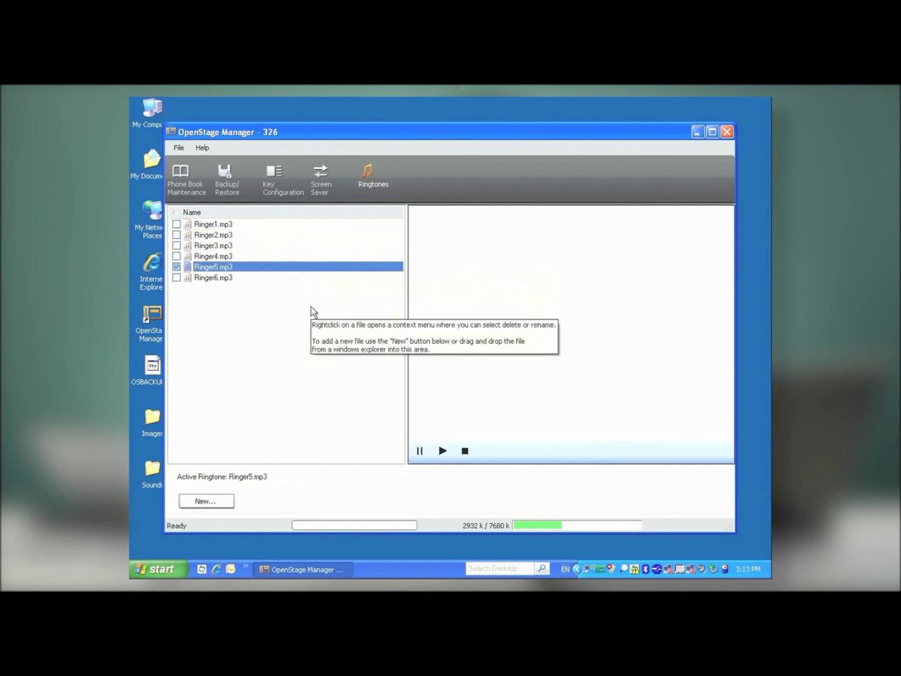